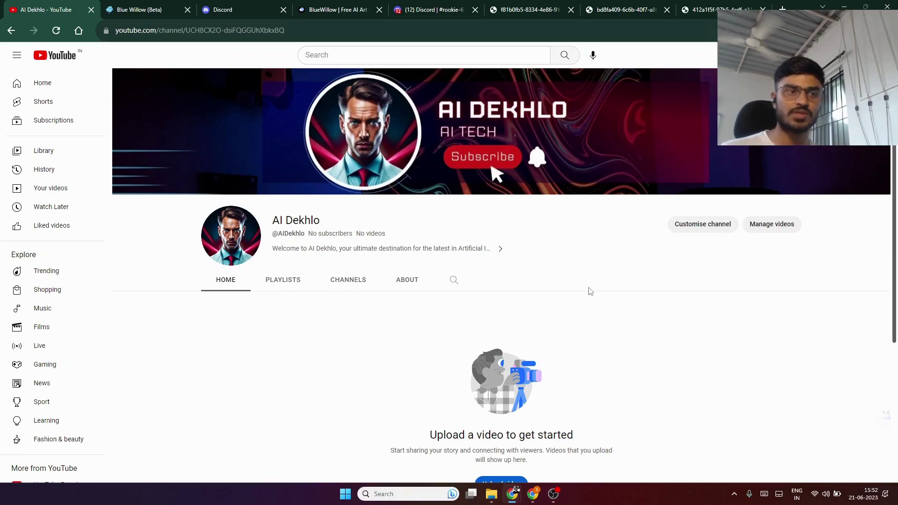
Browse the AI-generated image gallery on the BlueWillow (Beta) site at app.bluewillow.ai.
click(150, 8)
scroll(613, 254, up, 3)
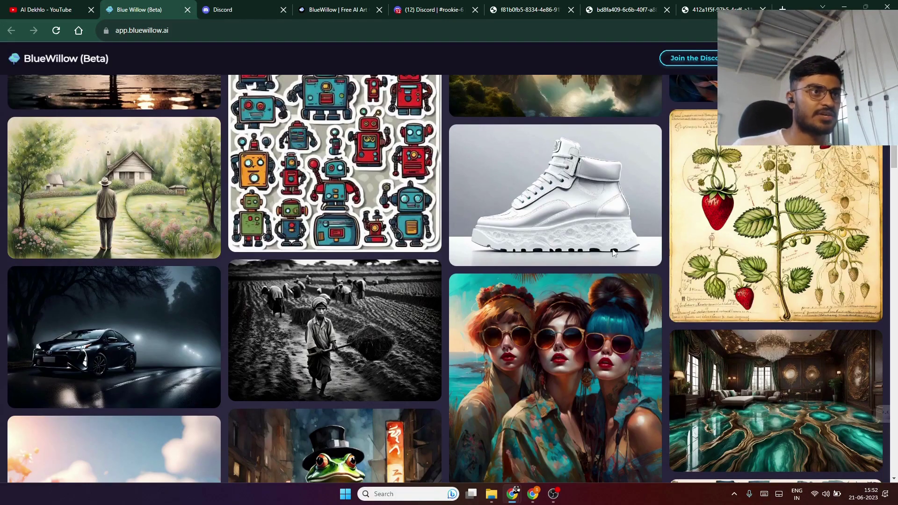
scroll(614, 251, up, 5)
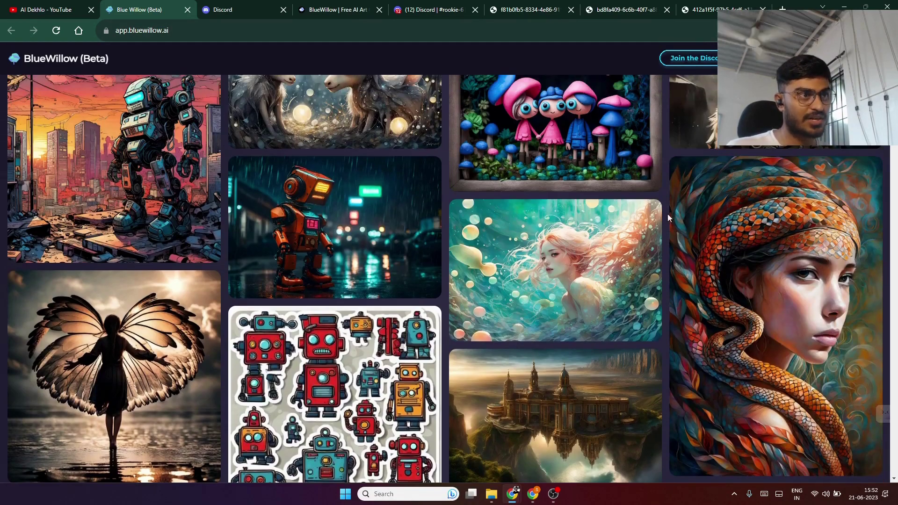
scroll(618, 199, up, 5)
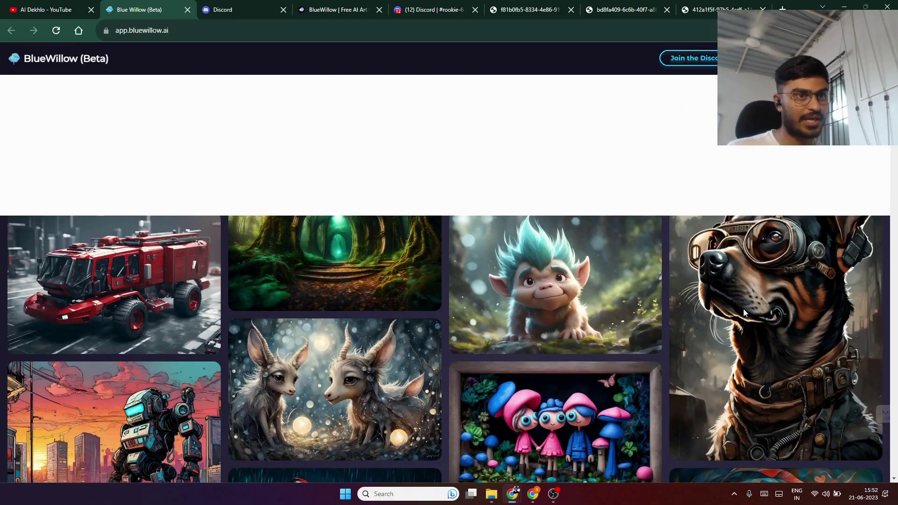
scroll(756, 308, down, 4)
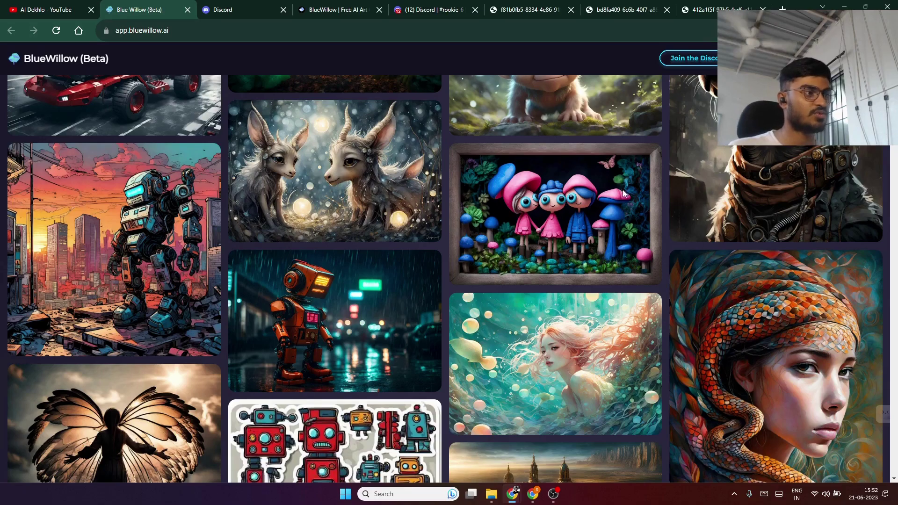
scroll(621, 187, down, 2)
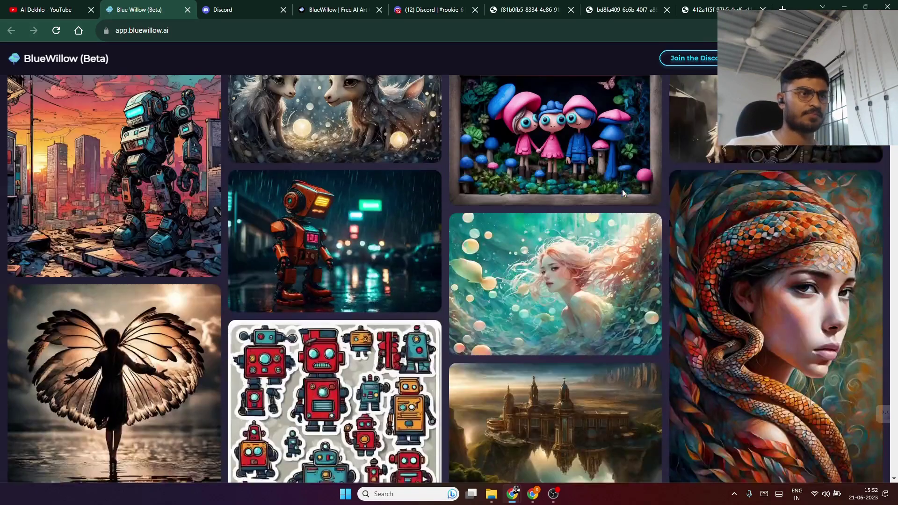
scroll(623, 241, down, 3)
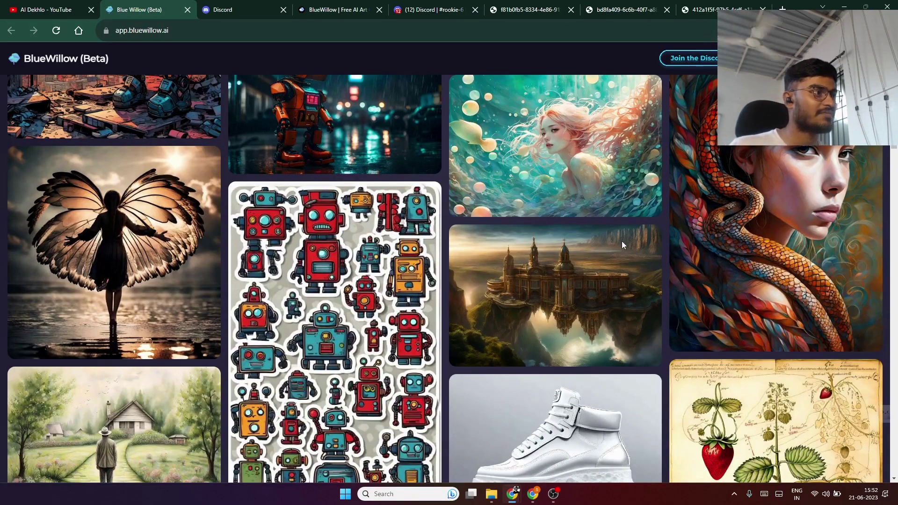
scroll(621, 240, down, 2)
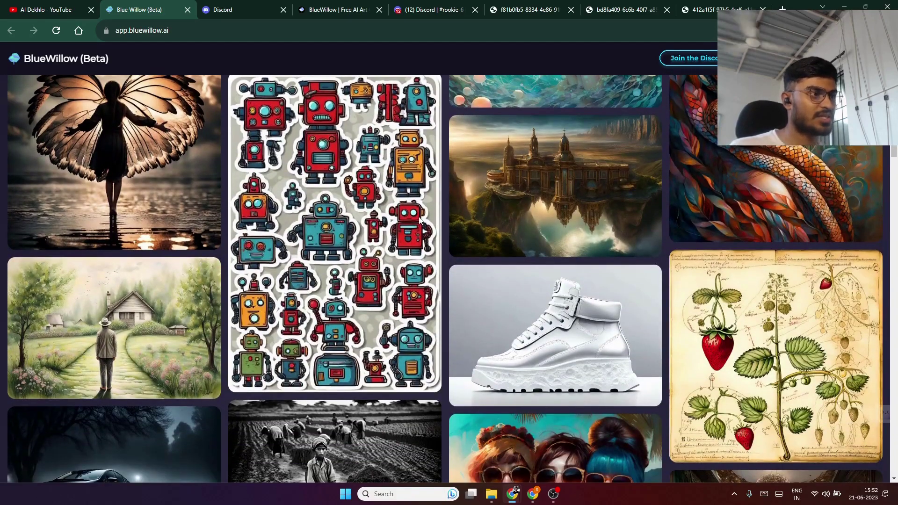
scroll(419, 224, down, 2)
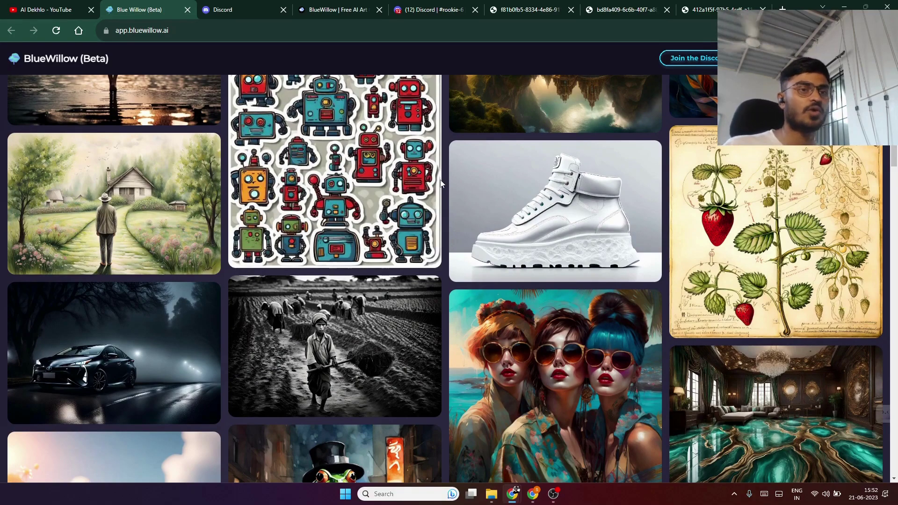
scroll(443, 189, down, 2)
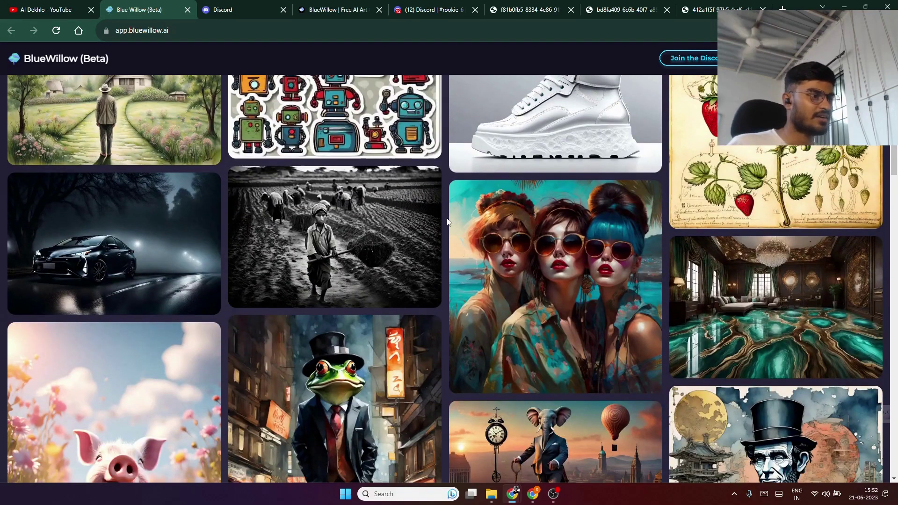
scroll(446, 215, down, 2)
scroll(369, 283, down, 2)
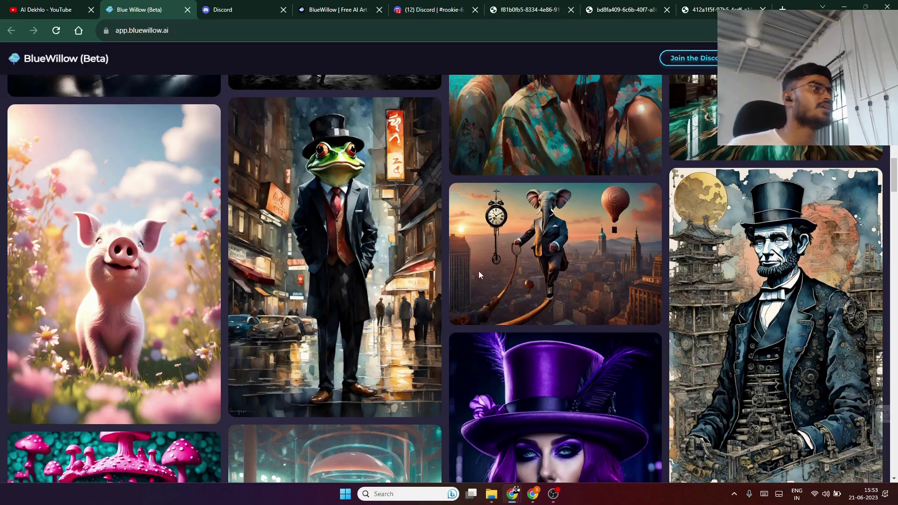
scroll(556, 243, down, 2)
scroll(562, 253, up, 6)
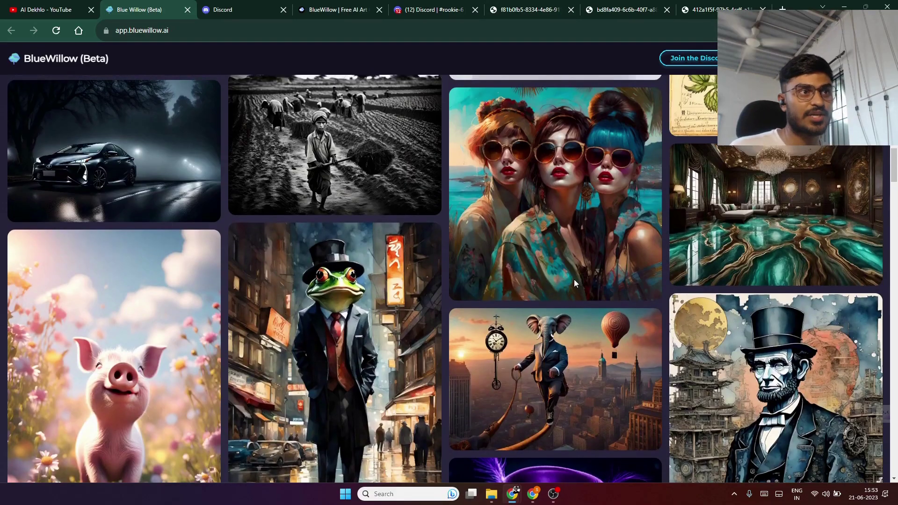
scroll(578, 293, up, 4)
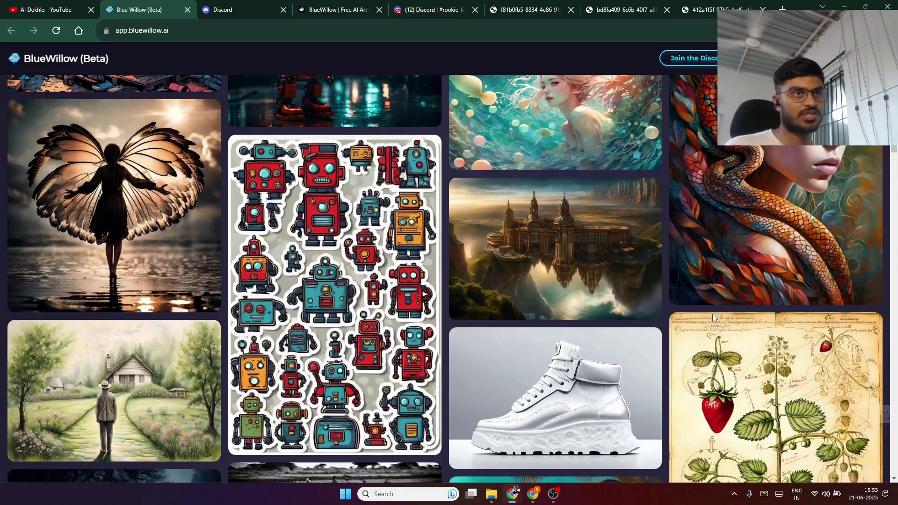
scroll(670, 318, up, 2)
scroll(670, 317, up, 4)
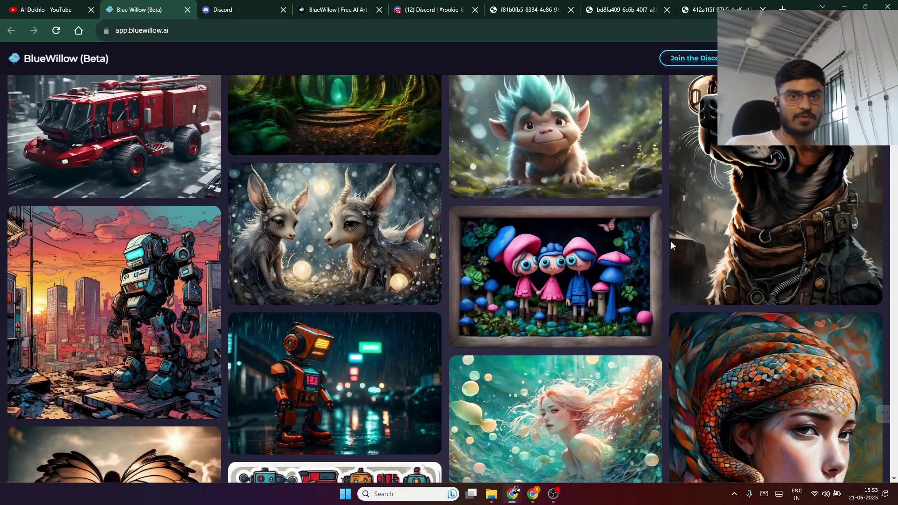
scroll(679, 239, up, 2)
scroll(676, 237, up, 3)
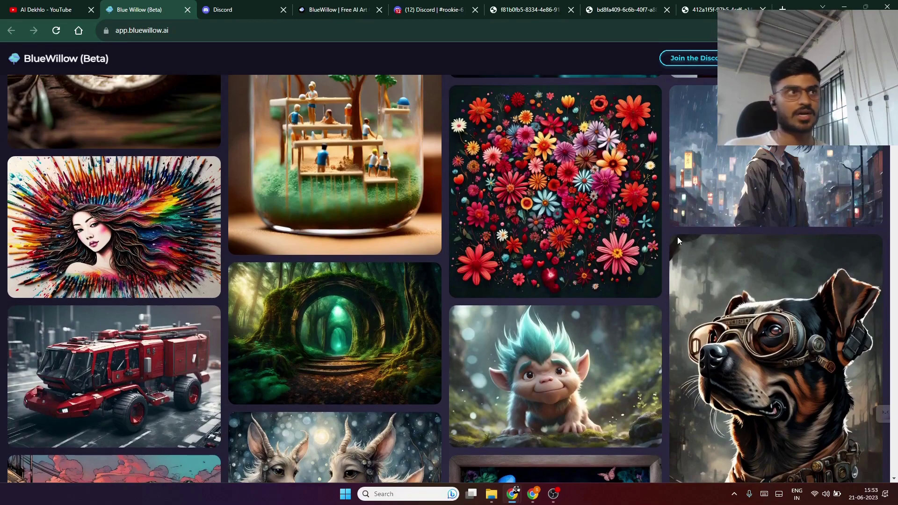
click(258, 9)
click(250, 31)
drag(251, 31, 77, 48)
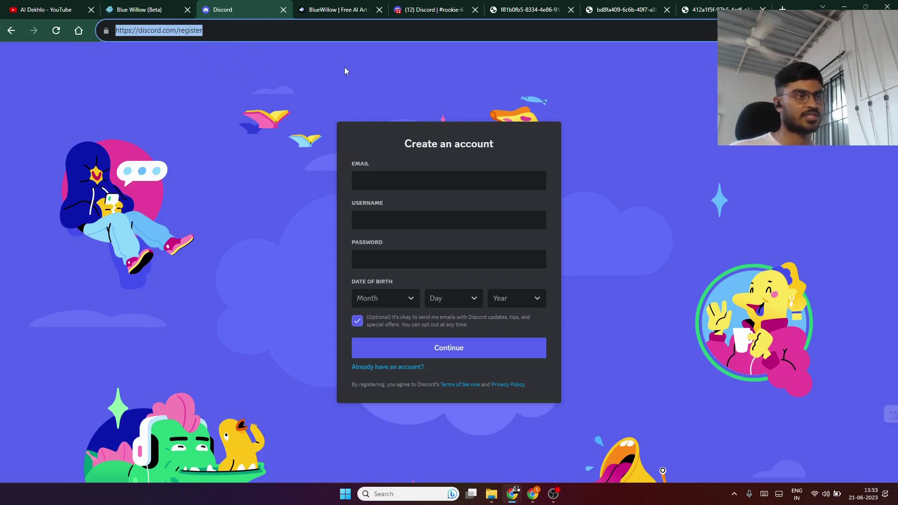
click(610, 220)
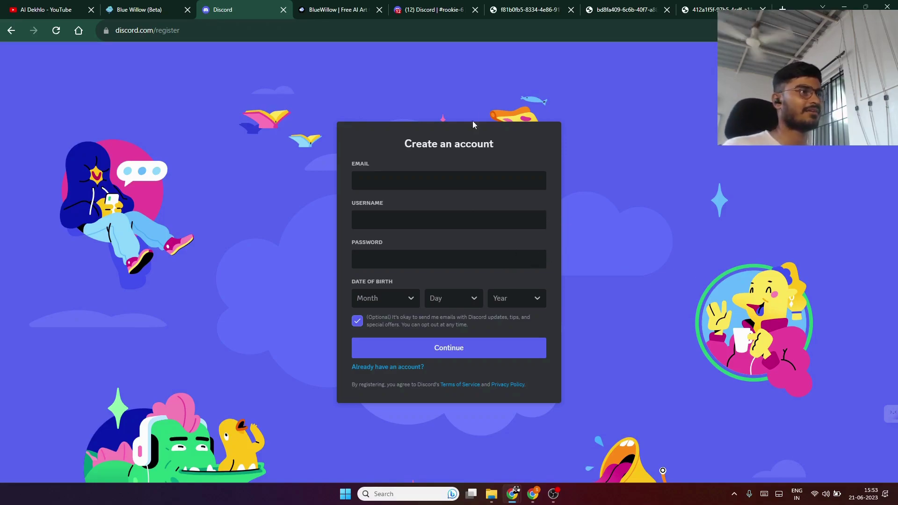
Go to the bluewillow.ai homepage and follow Join the Free Beta to the server's Discord invite.
click(339, 10)
click(136, 31)
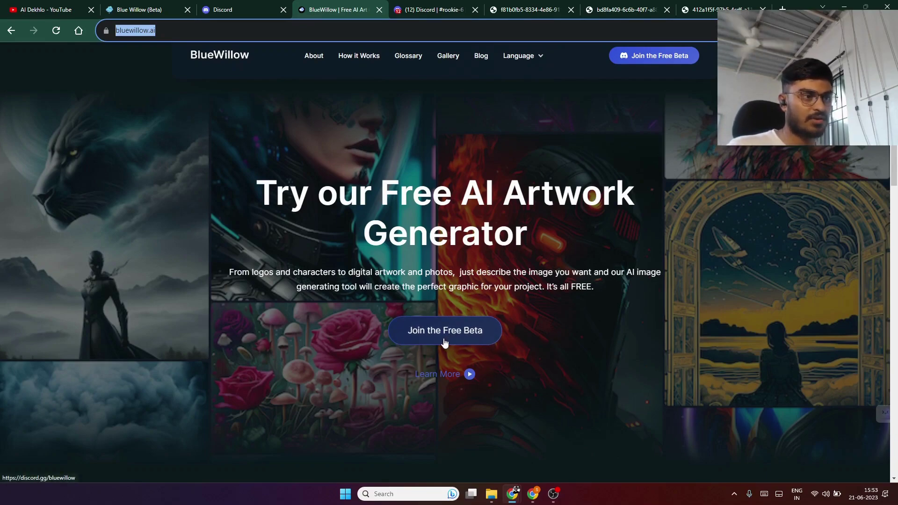
click(548, 409)
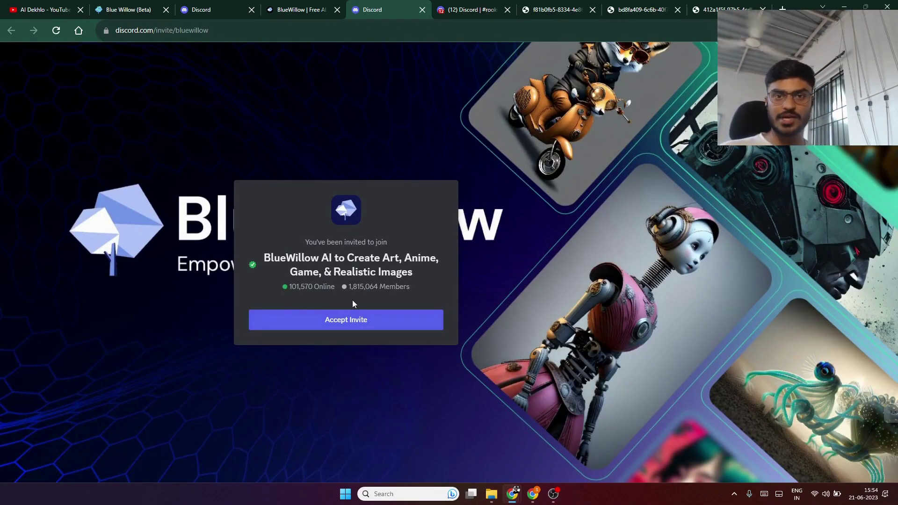
Switch to the BlueWillow Discord server and review its upcoming event and the rules channel.
click(468, 9)
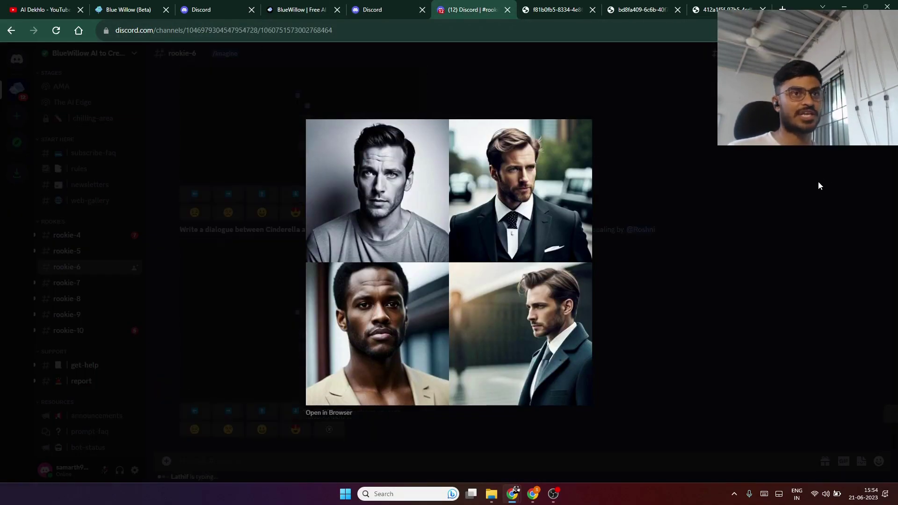
click(841, 234)
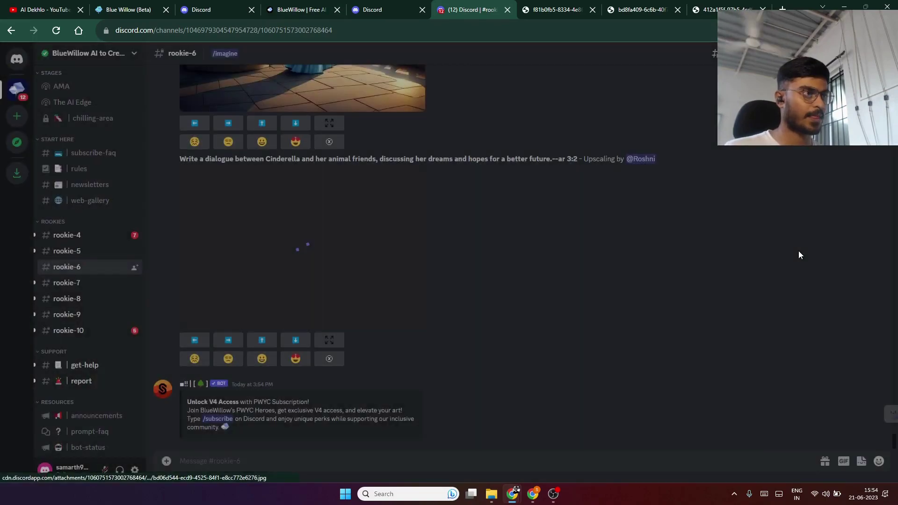
scroll(79, 197, up, 3)
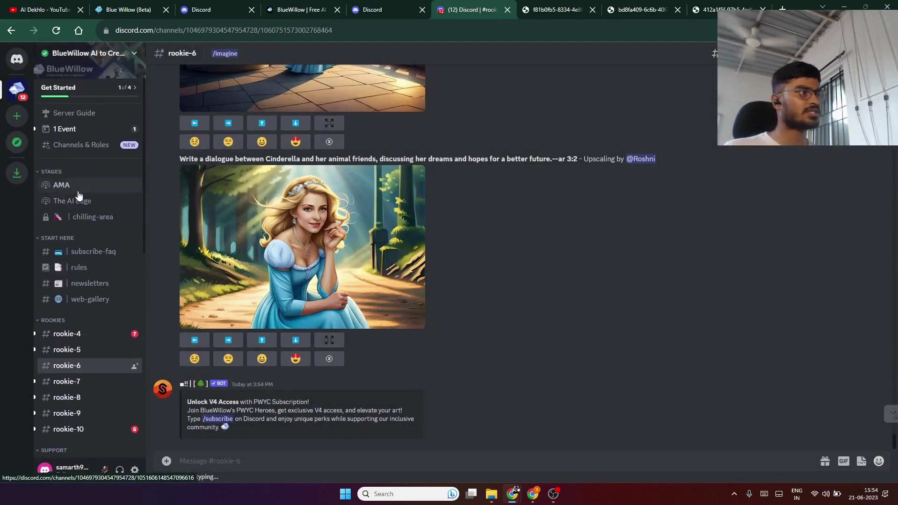
click(74, 157)
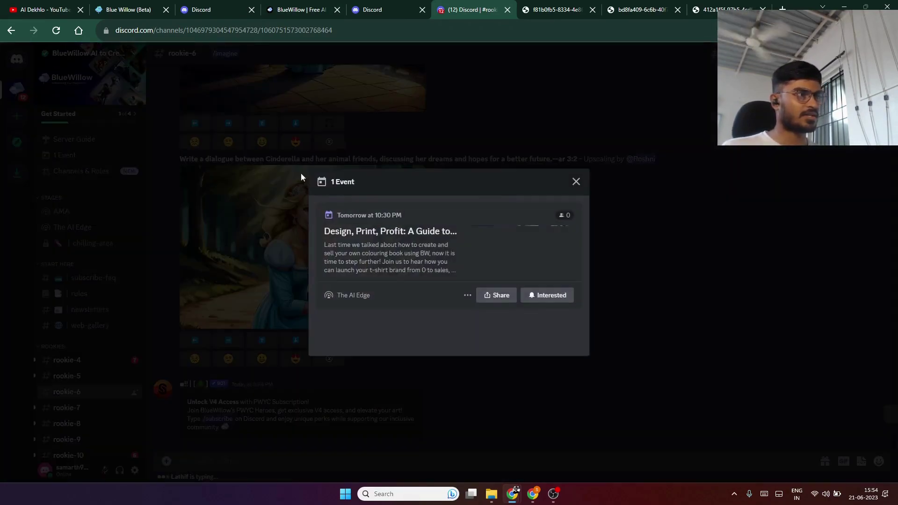
click(576, 181)
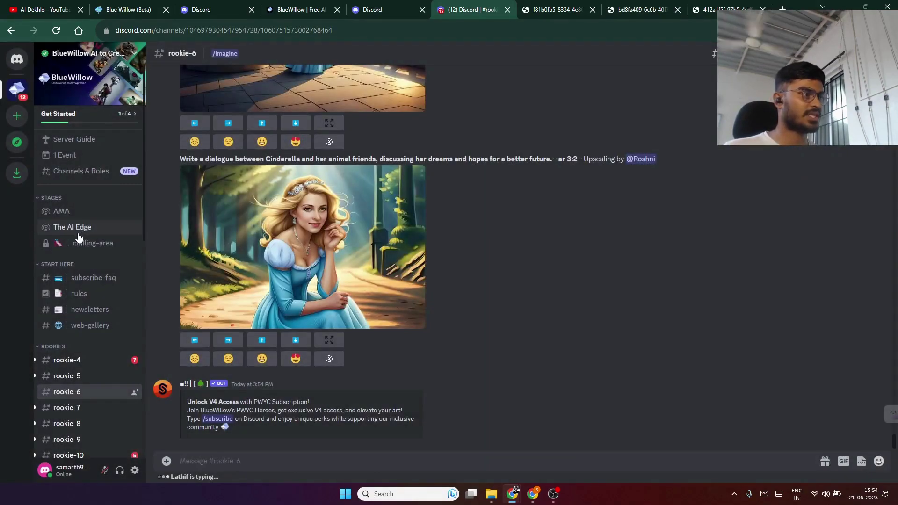
click(76, 293)
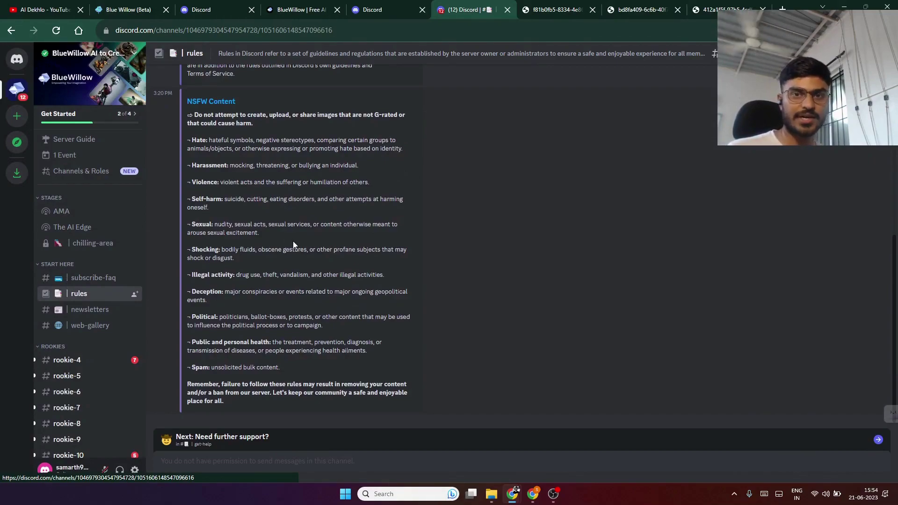
Open the rookie-5 channel and look through the prompts and images posted there.
scroll(81, 256, down, 3)
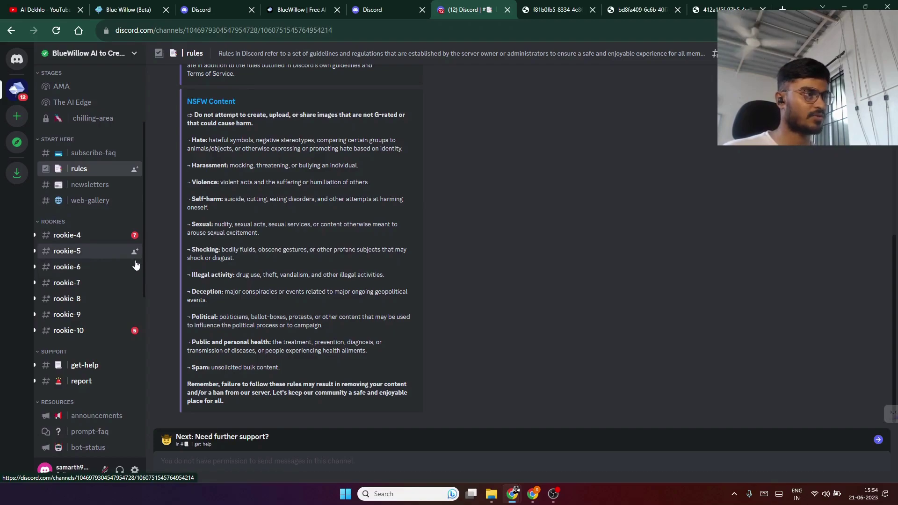
click(84, 253)
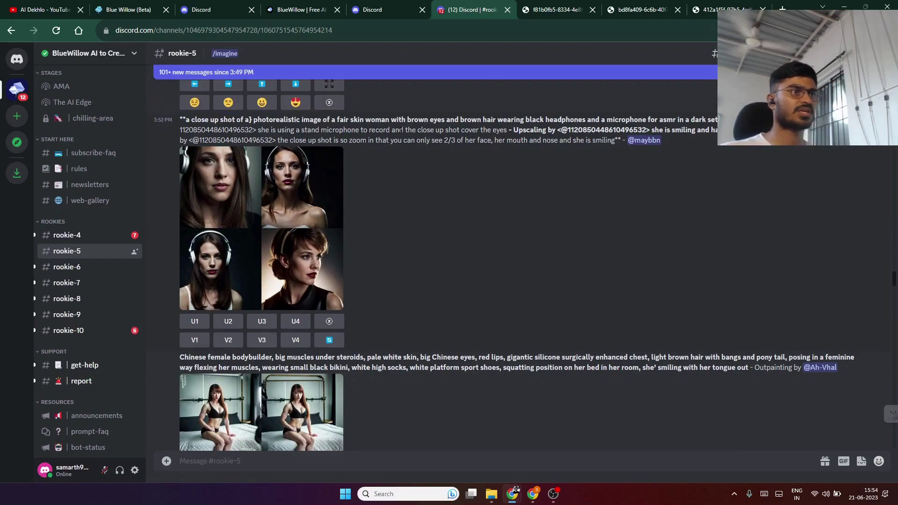
scroll(839, 328, down, 10)
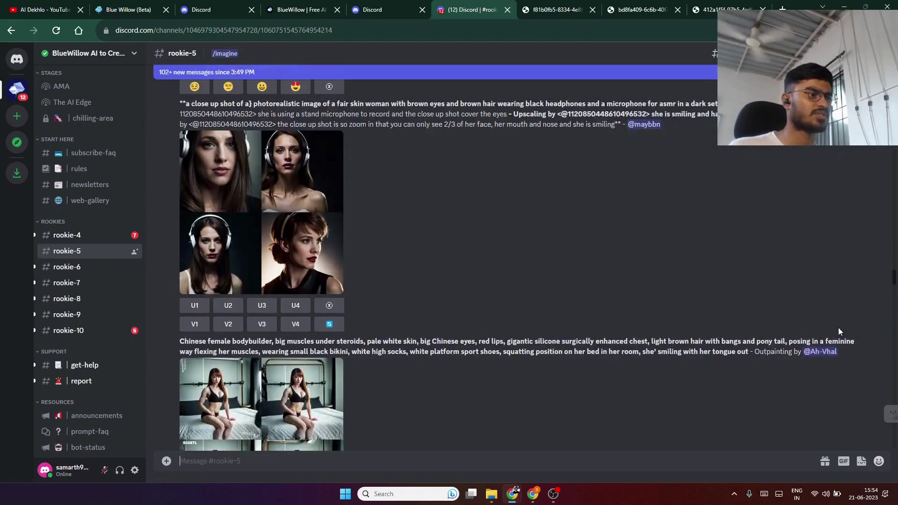
scroll(798, 317, down, 12)
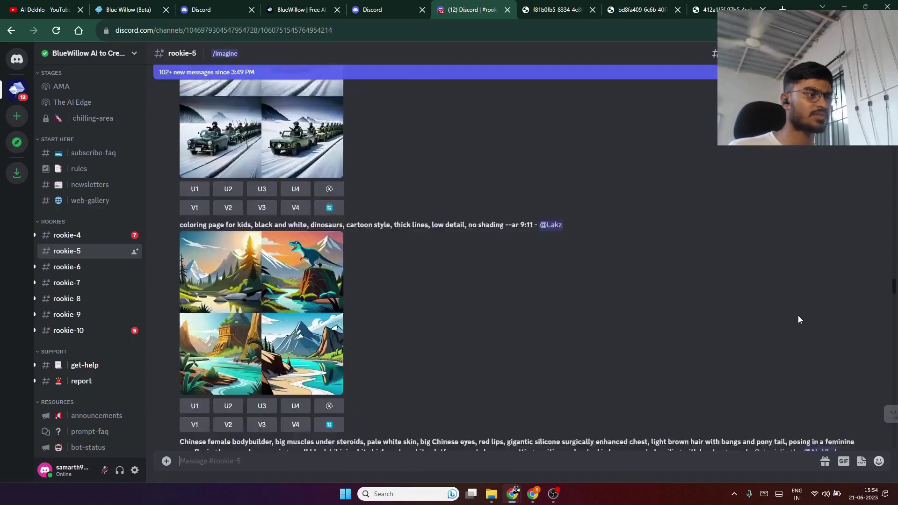
scroll(776, 307, down, 5)
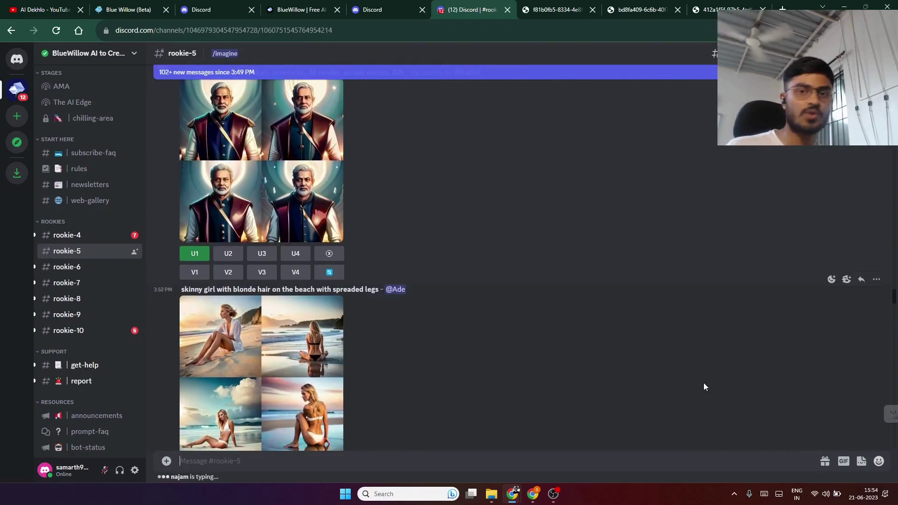
scroll(718, 364, down, 15)
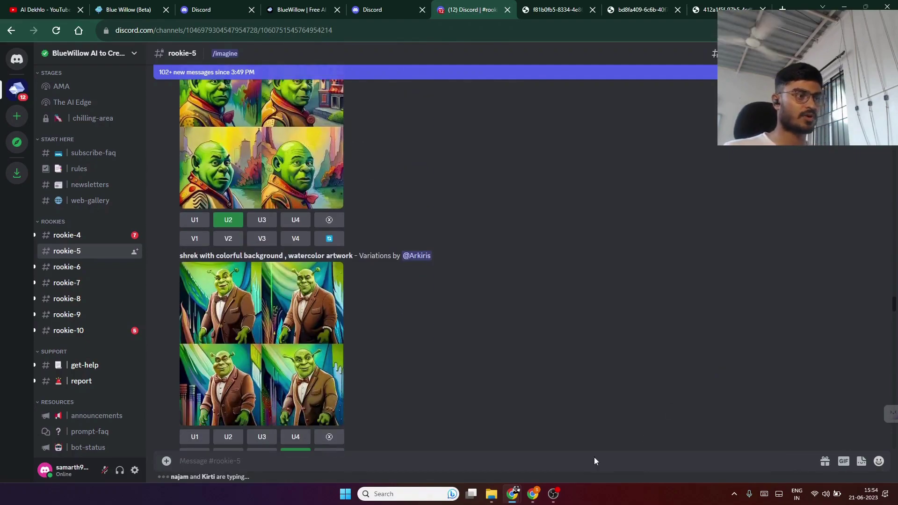
Submit an /imagine command in rookie-5 with the prompt "generate a image of a handsome man".
click(215, 462)
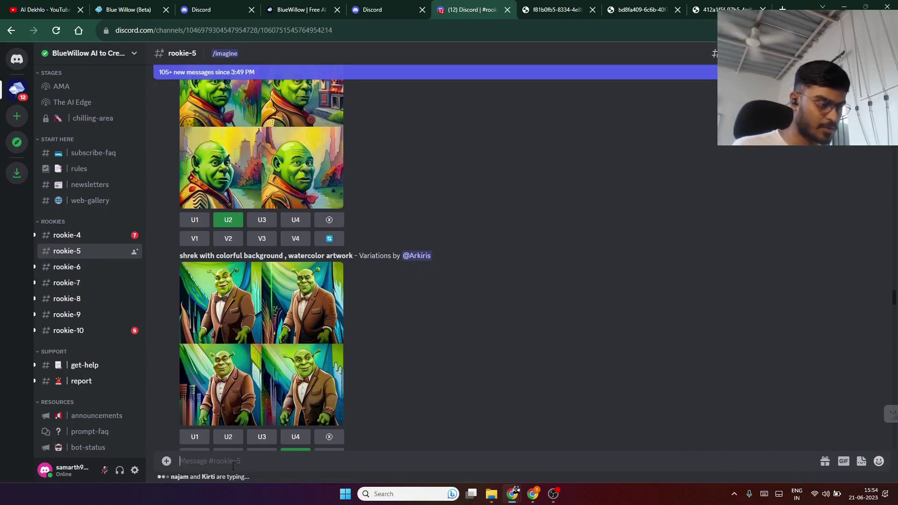
text(/imag)
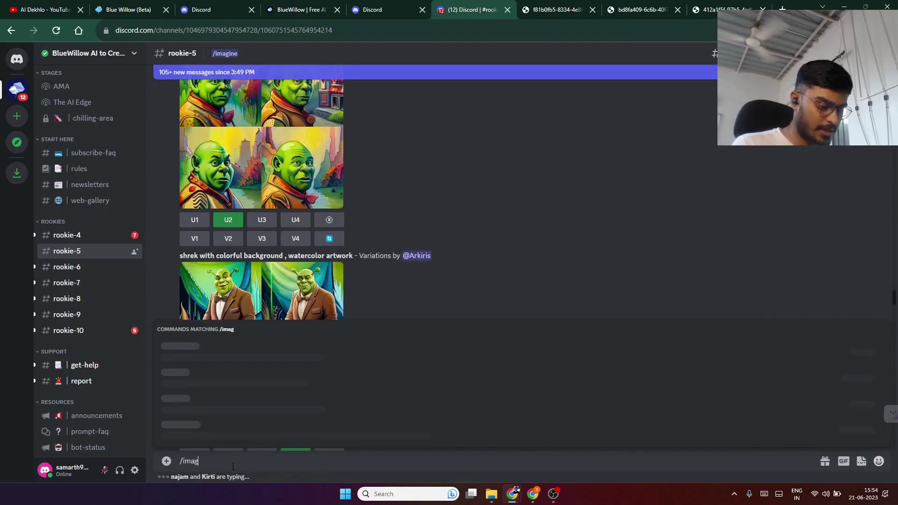
text(ine)
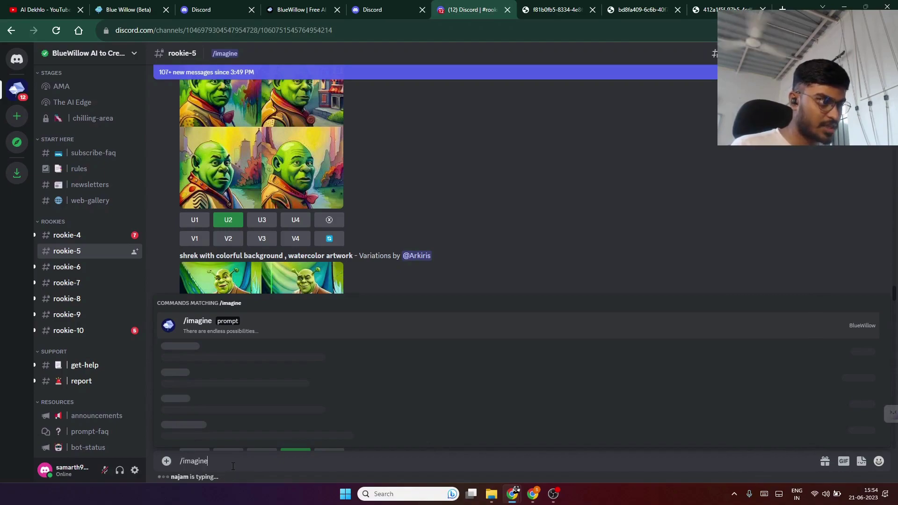
key(Return)
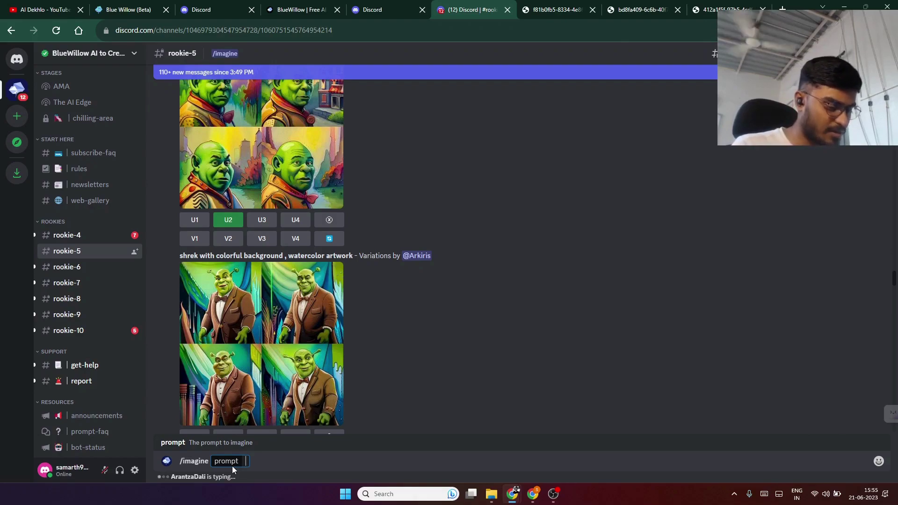
text(gener)
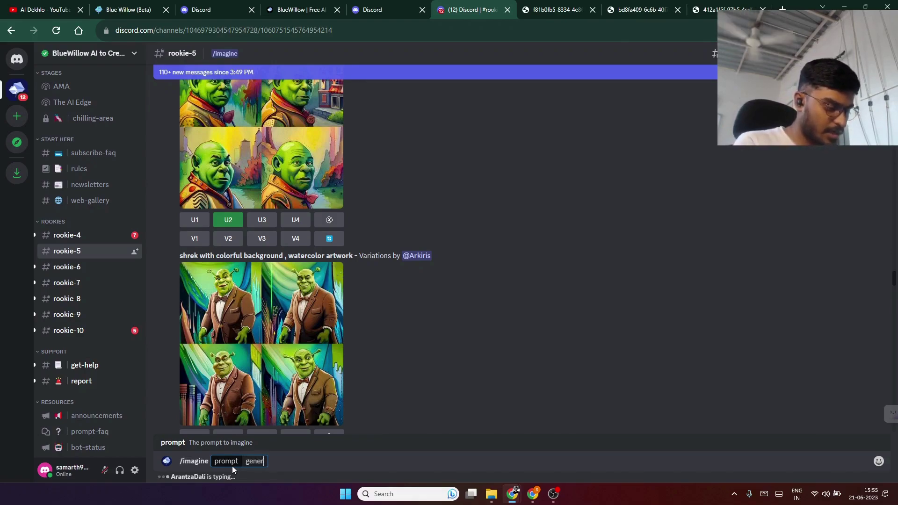
text(ate a imag)
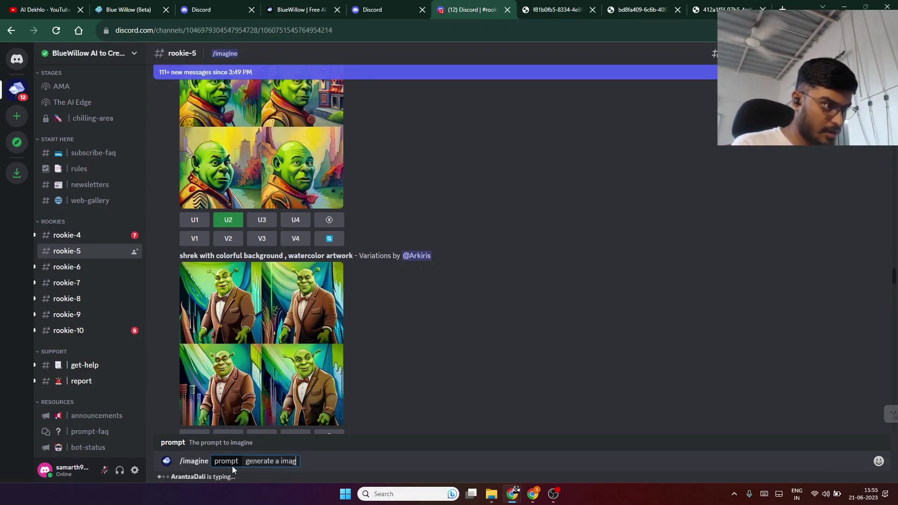
text(e of a)
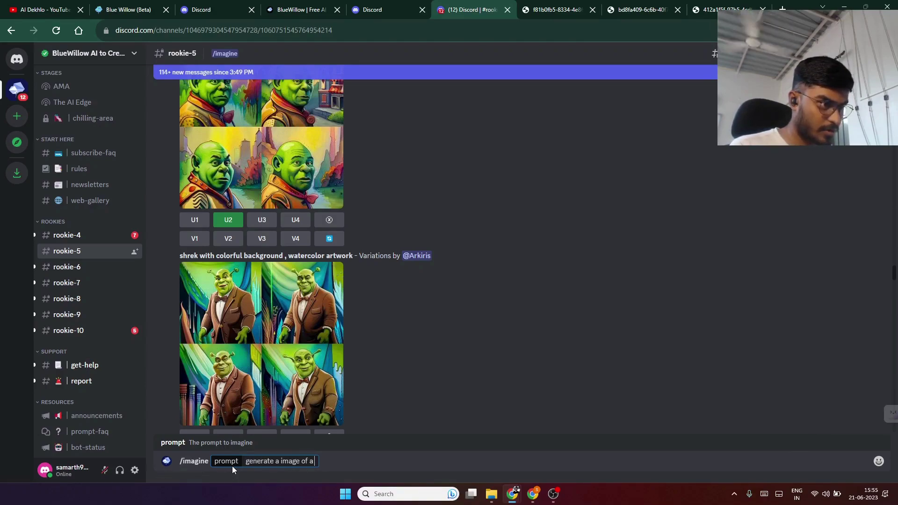
text( handsome man)
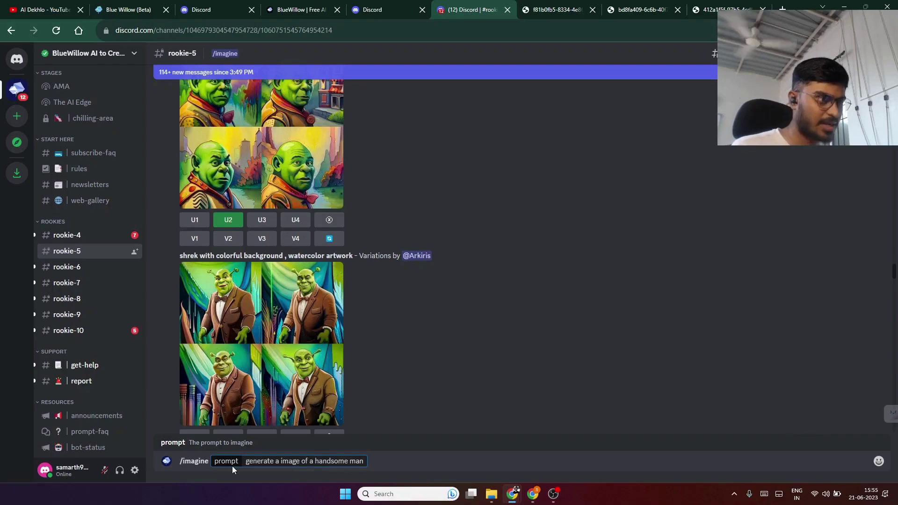
key(Return)
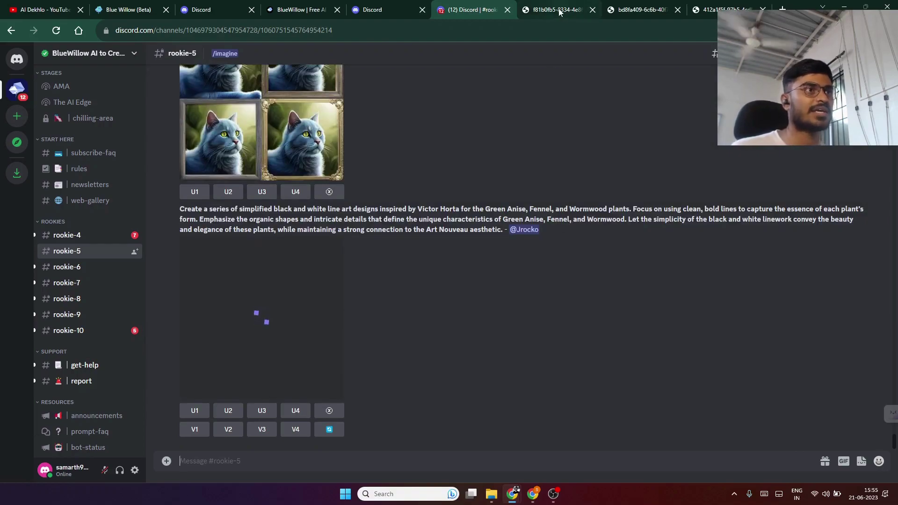
View the three example image sets already open in the browser: the female footballers, the crowned warriors and the men's portraits.
click(581, 14)
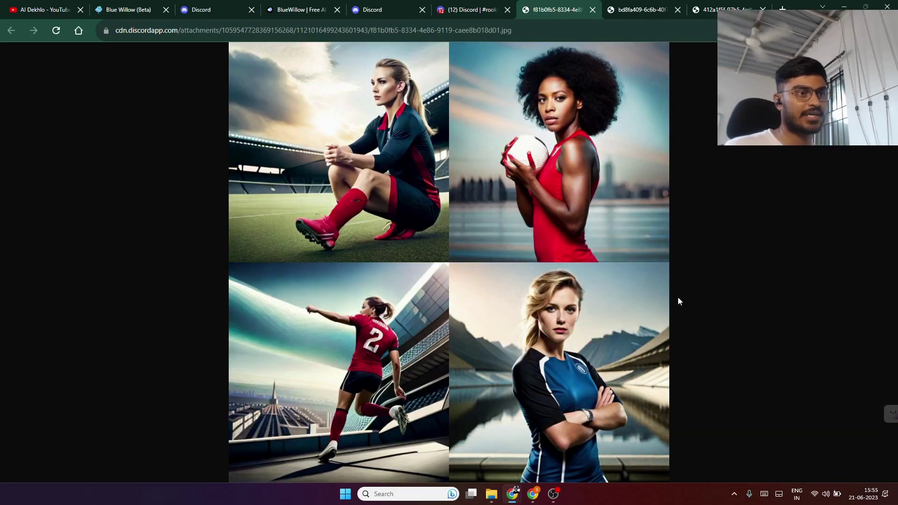
click(636, 12)
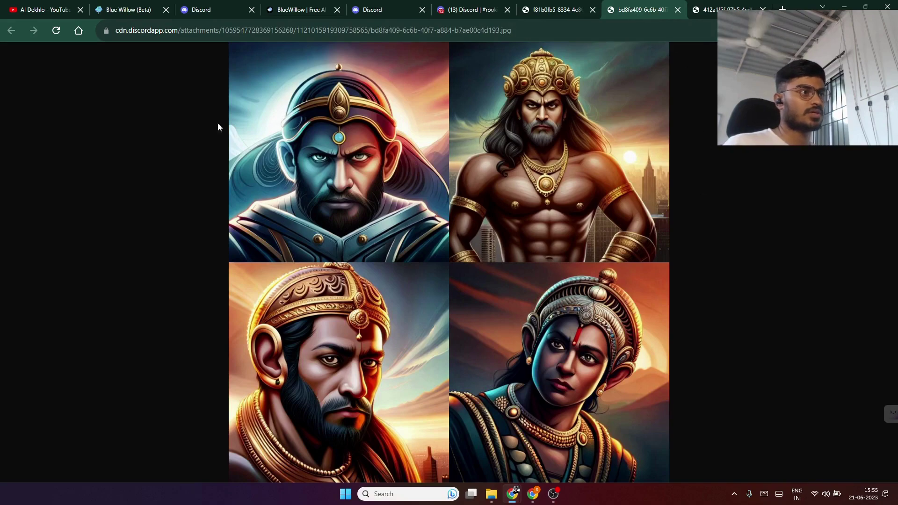
click(712, 14)
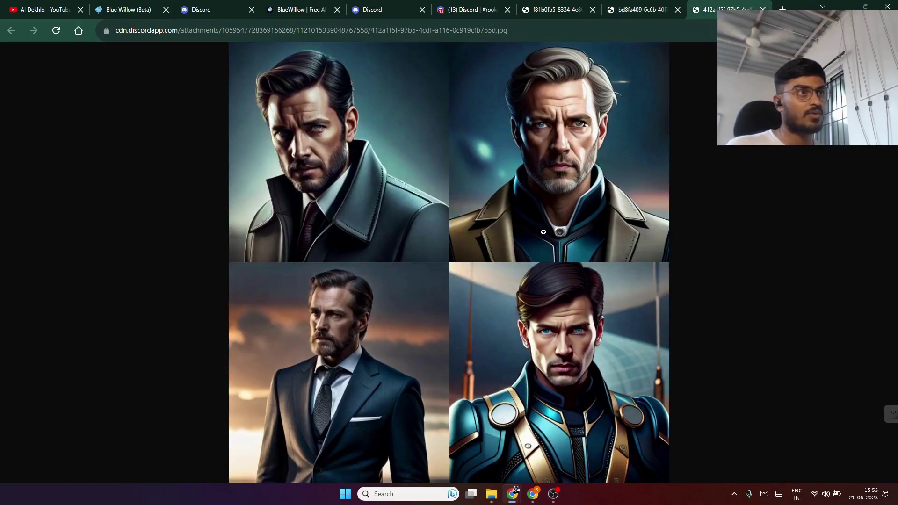
Find the generated handsome man images in rookie-5, open them full size in the browser and bring up the image's save options.
click(461, 7)
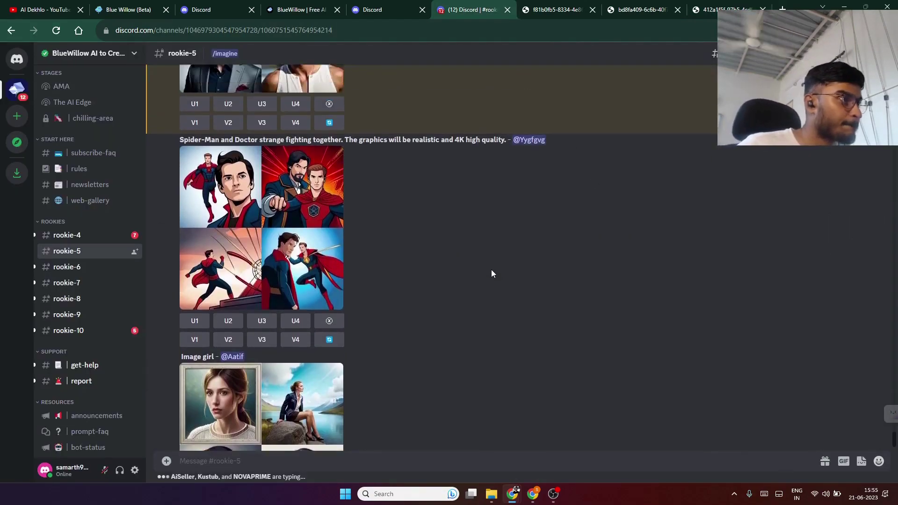
scroll(491, 269, up, 5)
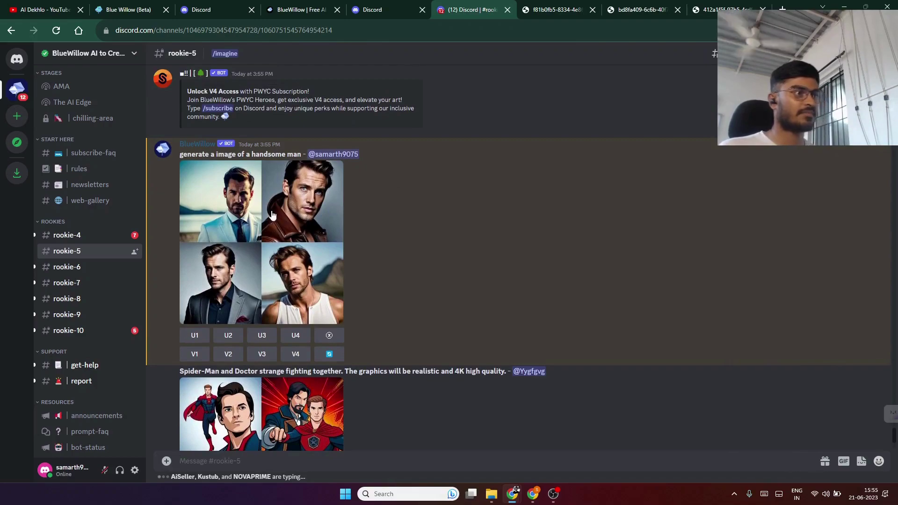
click(277, 241)
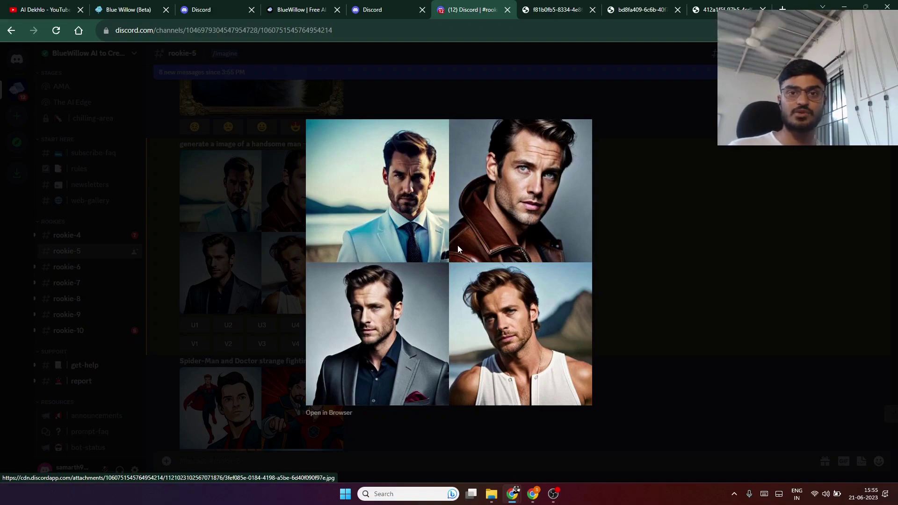
click(323, 413)
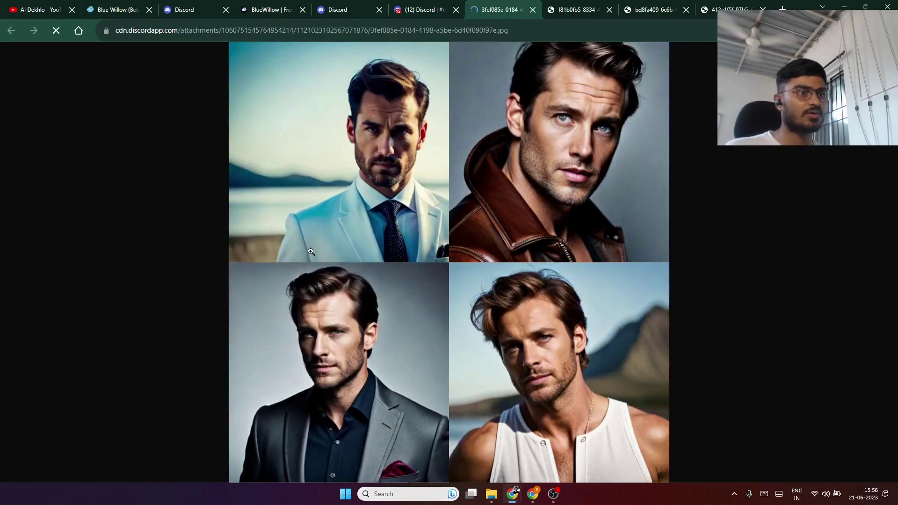
right_click(454, 193)
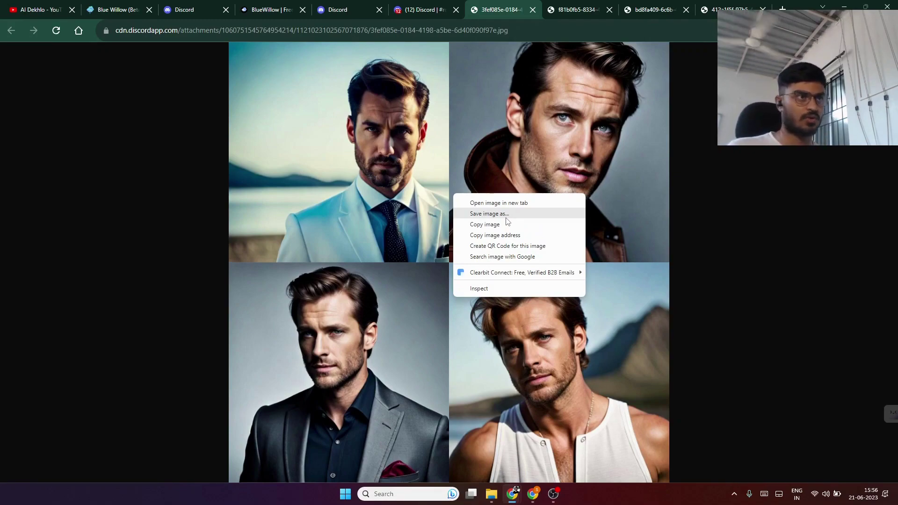
click(445, 7)
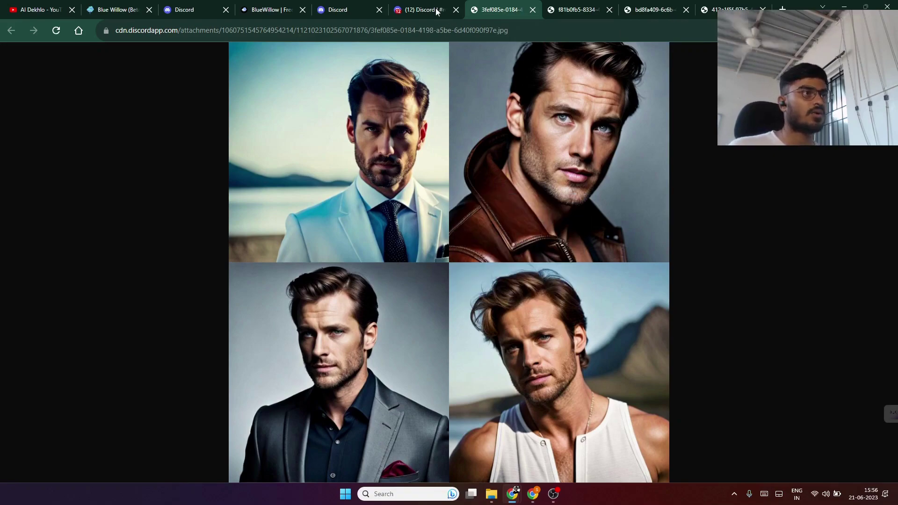
Return to the rookie-5 channel and regenerate the handsome man image set.
click(445, 7)
click(705, 182)
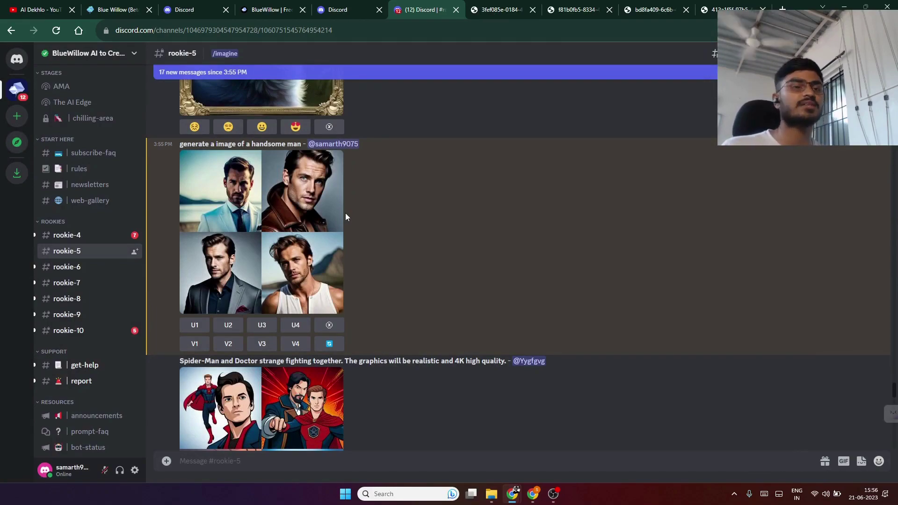
click(329, 344)
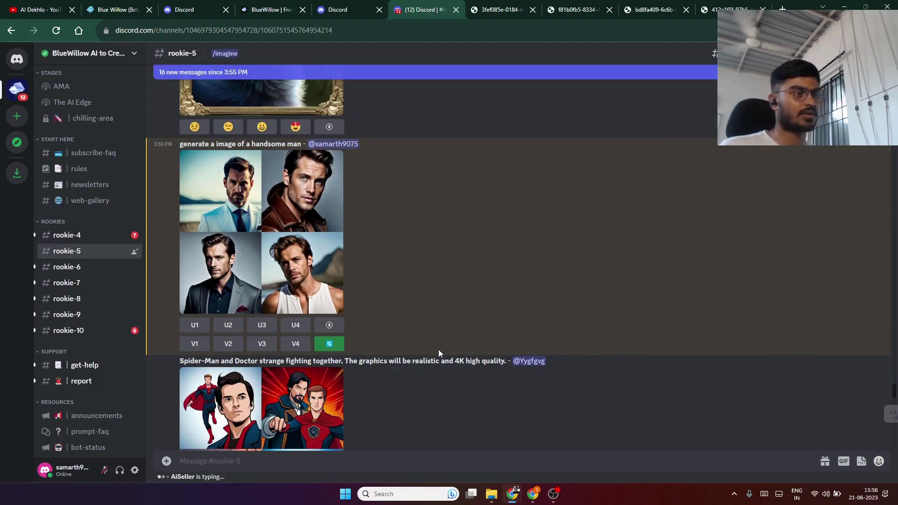
Look through the newer posts in rookie-5 for the regenerated images and other members' results.
scroll(462, 312, down, 3)
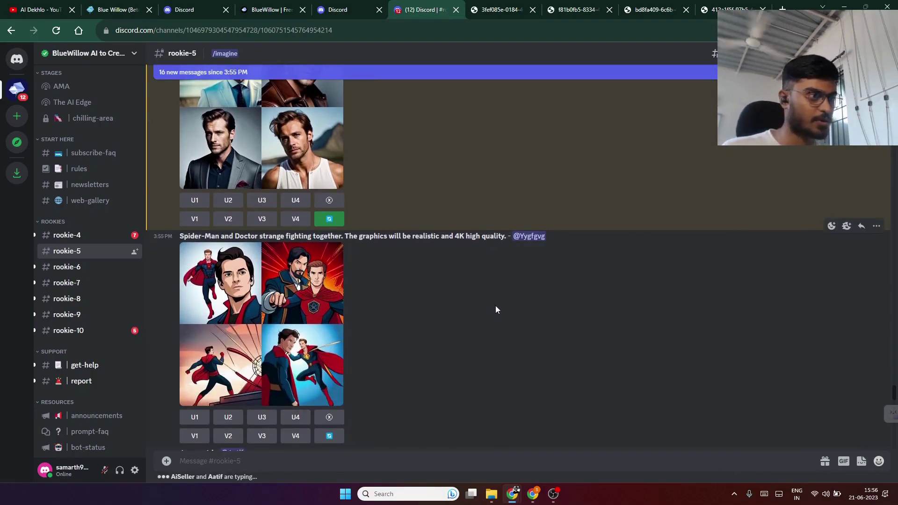
scroll(496, 305, down, 8)
scroll(498, 333, down, 12)
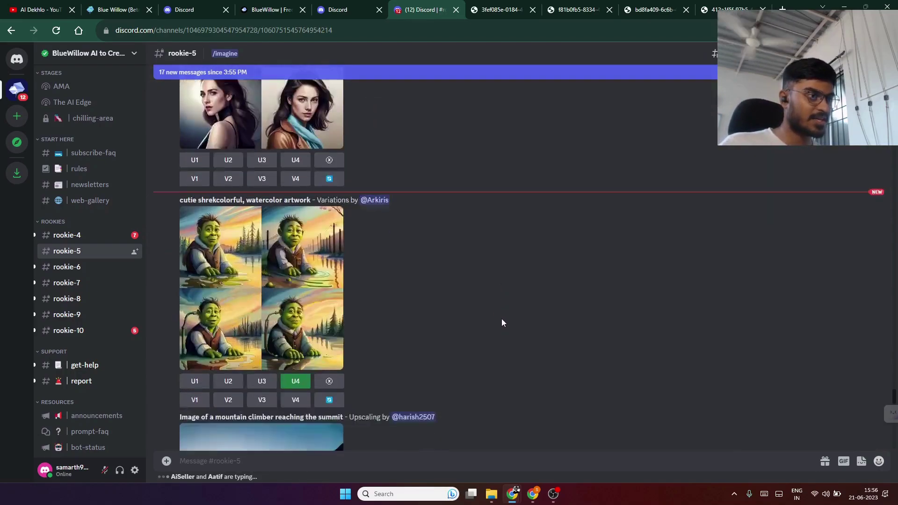
scroll(502, 315, down, 15)
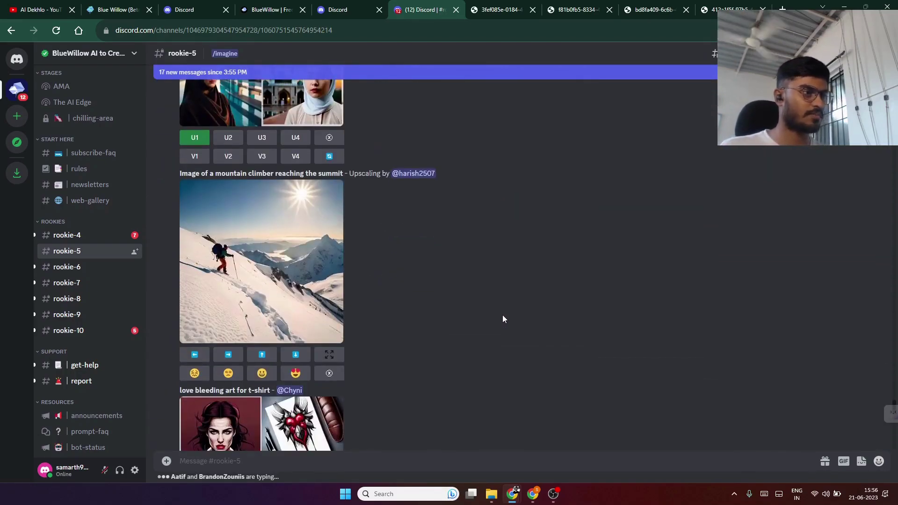
scroll(504, 313, down, 10)
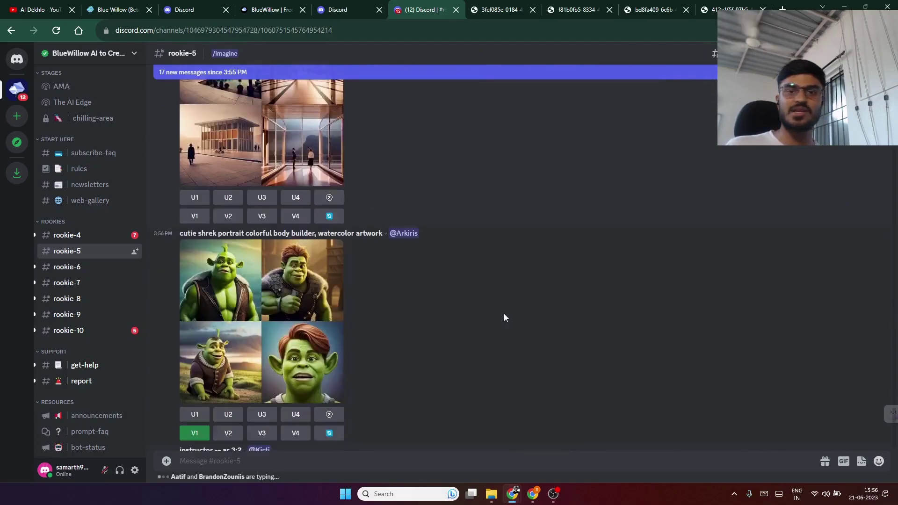
scroll(504, 317, down, 2)
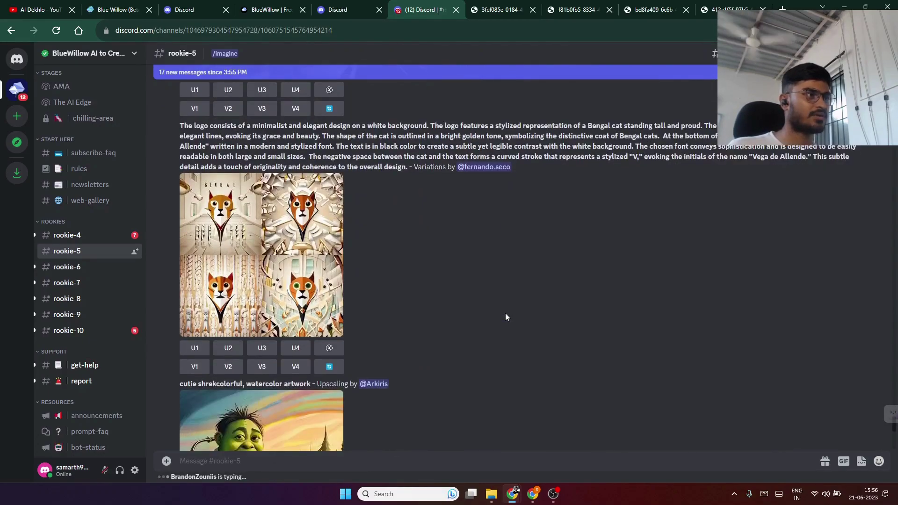
scroll(505, 317, up, 5)
scroll(507, 317, down, 3)
scroll(506, 313, down, 10)
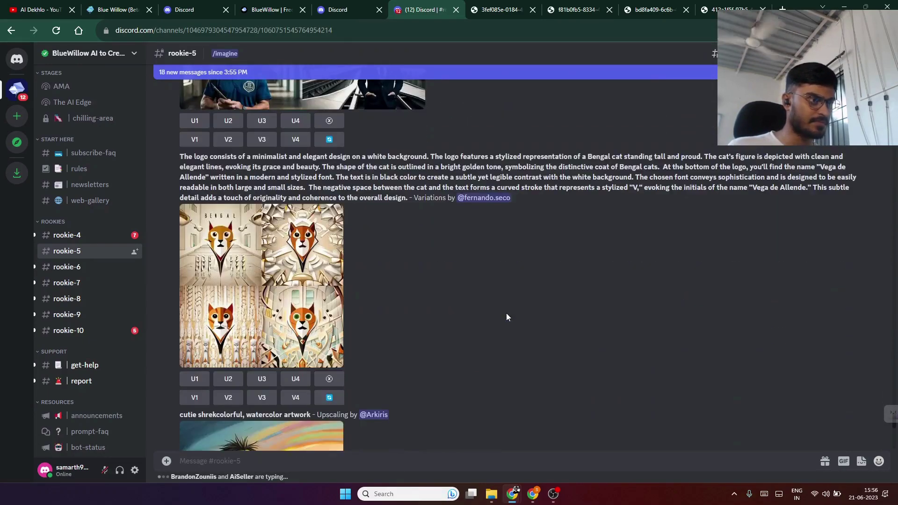
scroll(507, 318, down, 3)
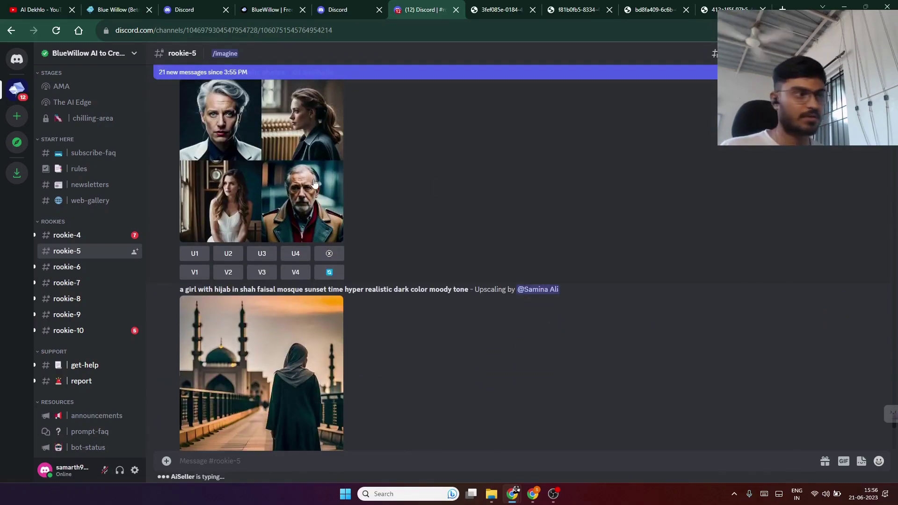
scroll(316, 183, down, 3)
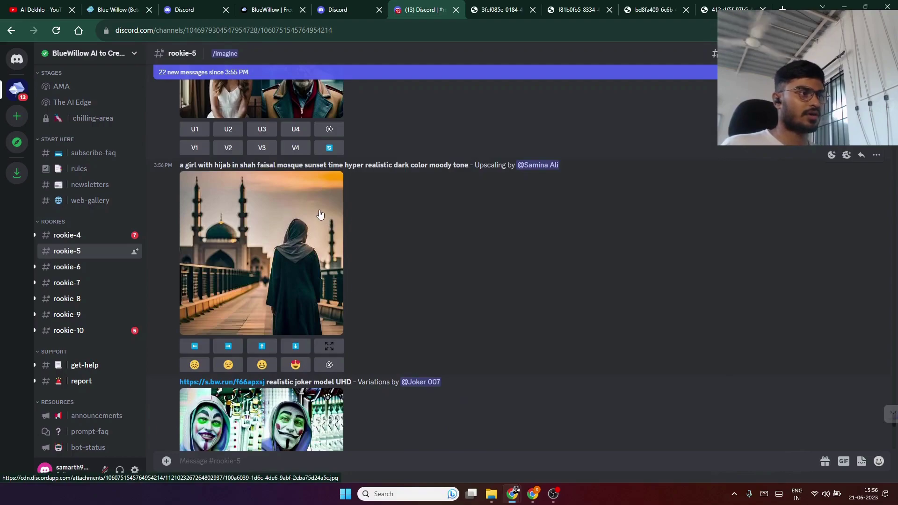
scroll(320, 214, down, 2)
Enlarge the upscaled image of the girl with hijab at the mosque, close it, and move on to the rookie-8 channel.
click(303, 187)
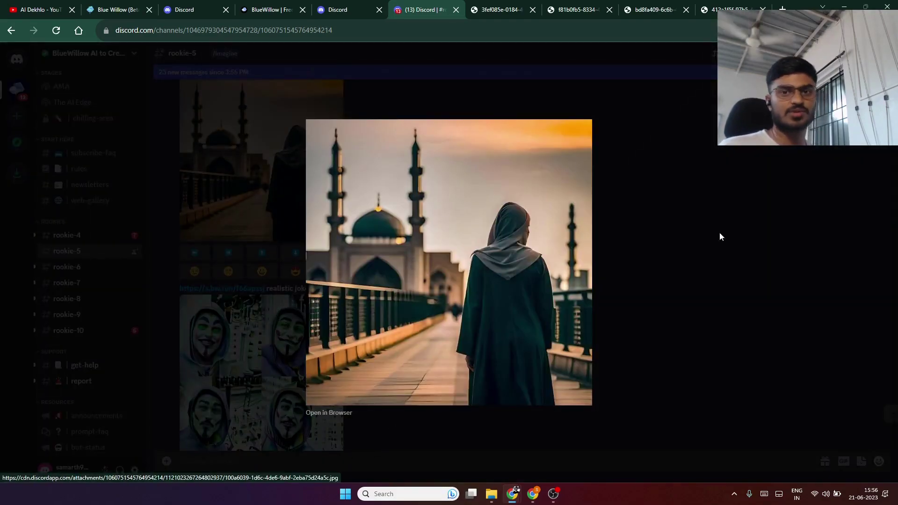
click(707, 270)
scroll(711, 269, down, 6)
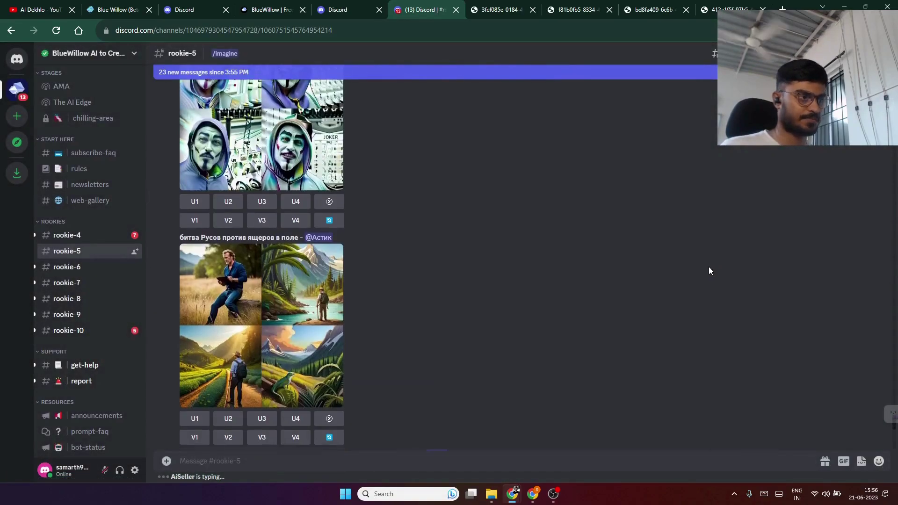
scroll(703, 261, down, 10)
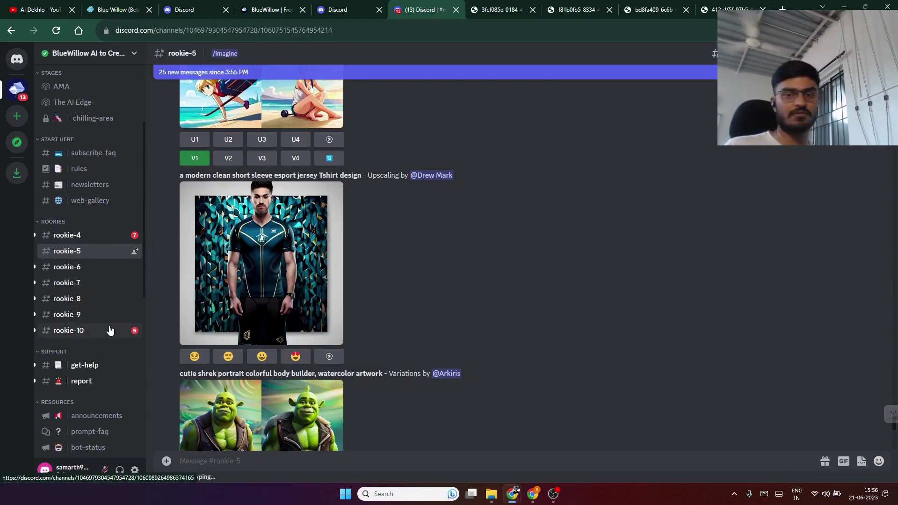
click(99, 303)
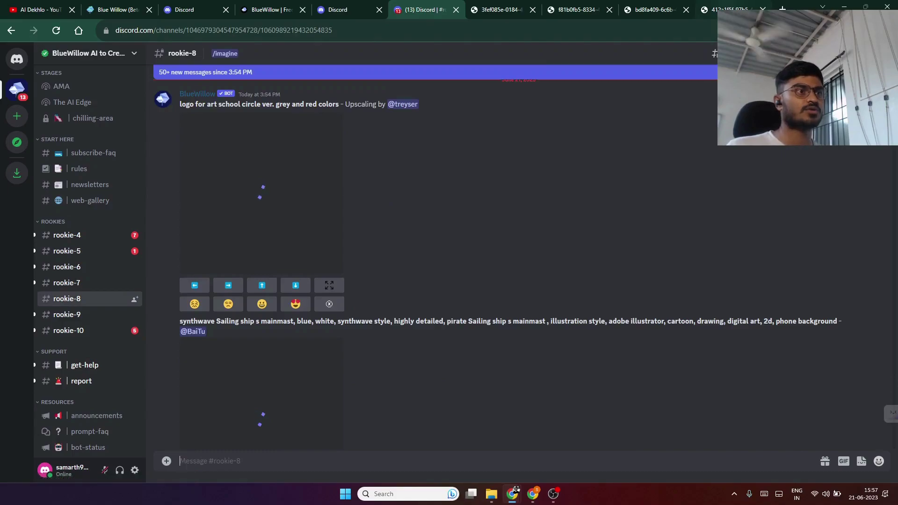
Save the full-size handsome man image grid to Downloads as a JPEG, view the downloaded file, and minimise the image viewer.
click(729, 8)
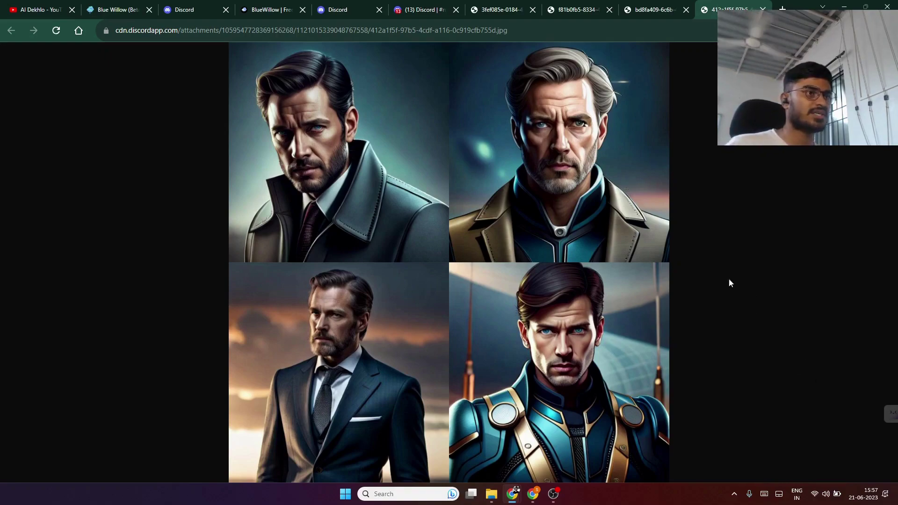
right_click(480, 165)
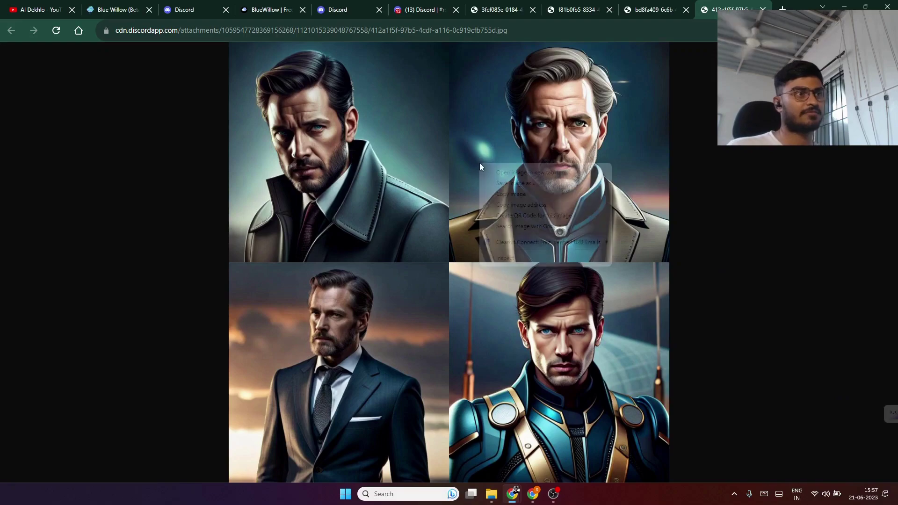
click(662, 240)
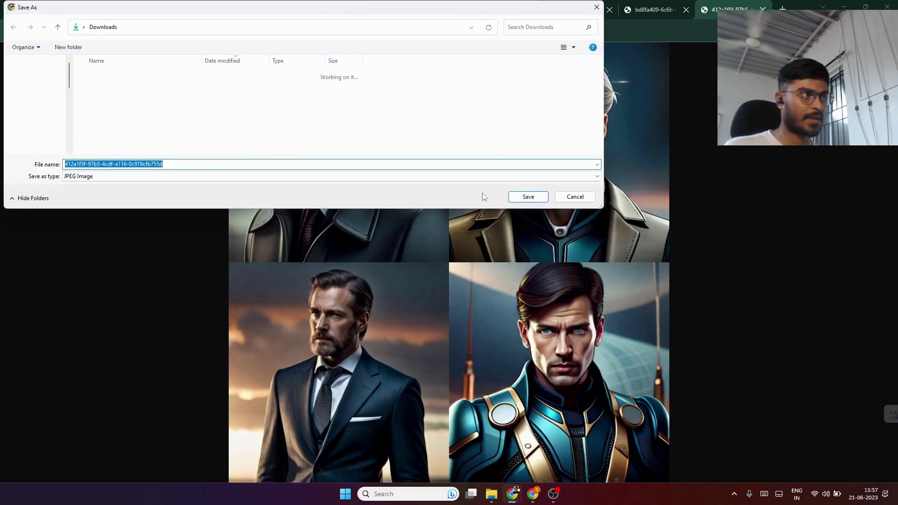
click(528, 197)
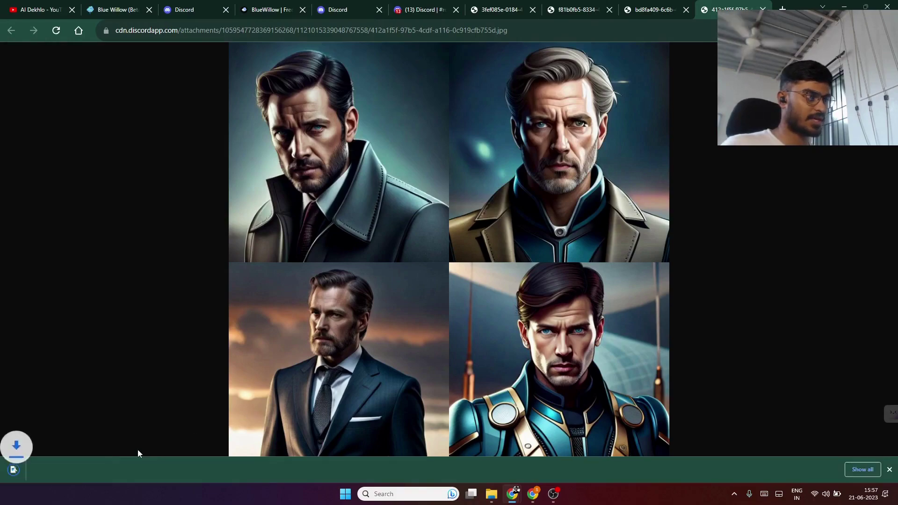
click(53, 472)
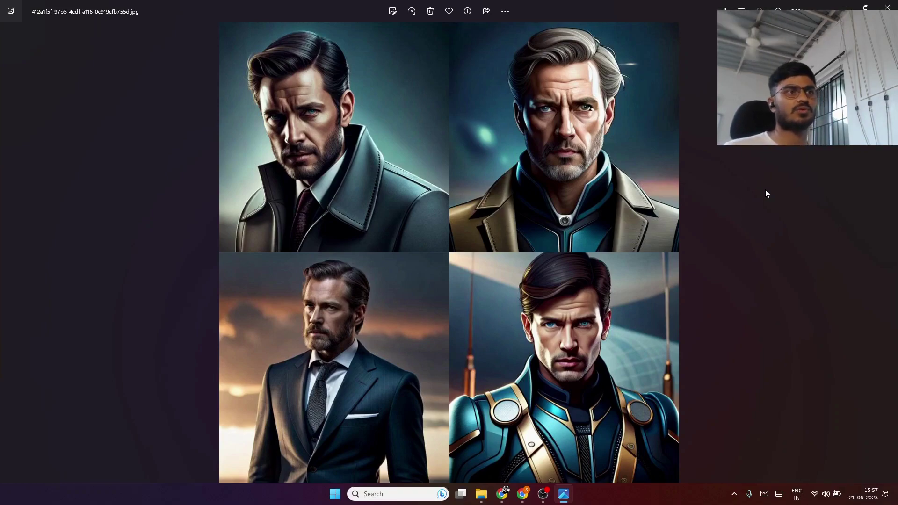
click(845, 8)
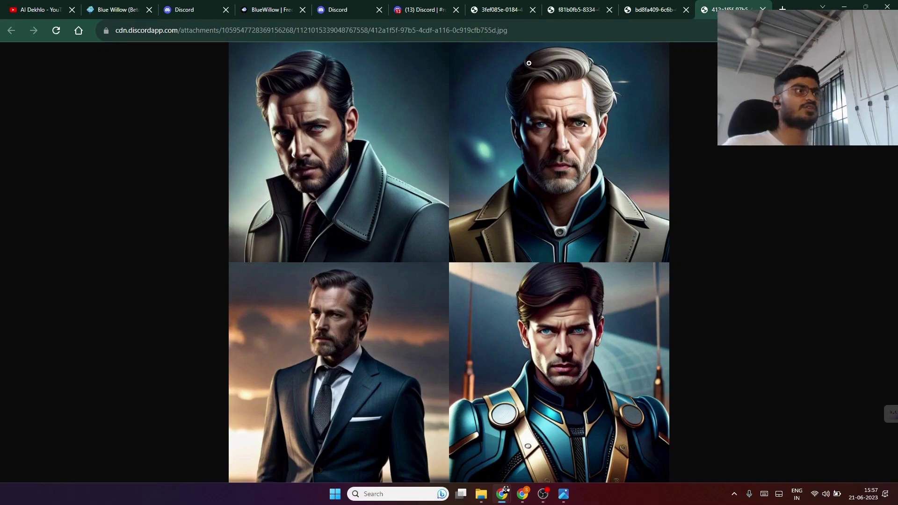
Revisit the BlueWillow homepage, return to the rookie-8 channel, and minimise the browser to the desktop.
click(272, 10)
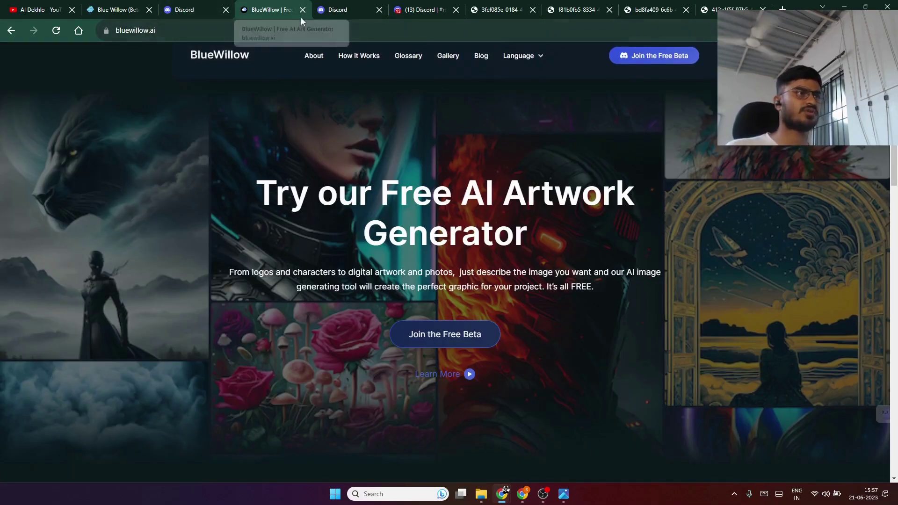
click(422, 7)
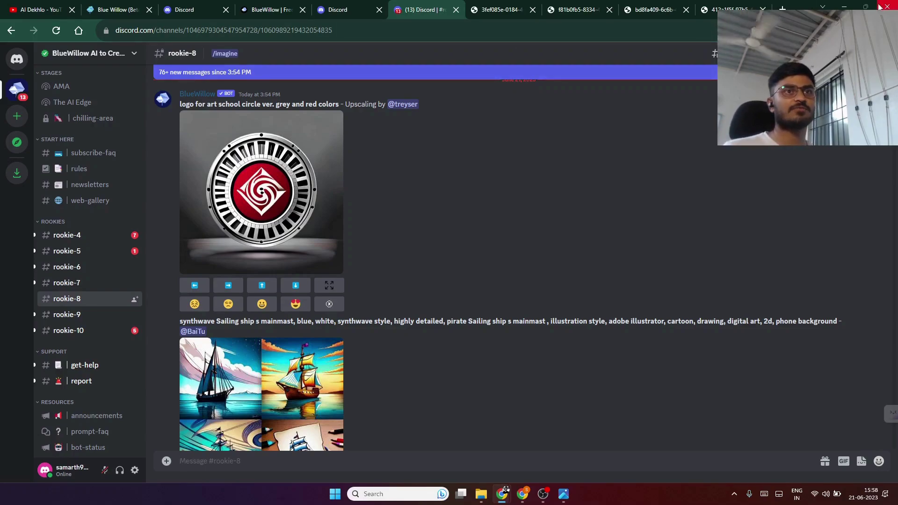
click(845, 7)
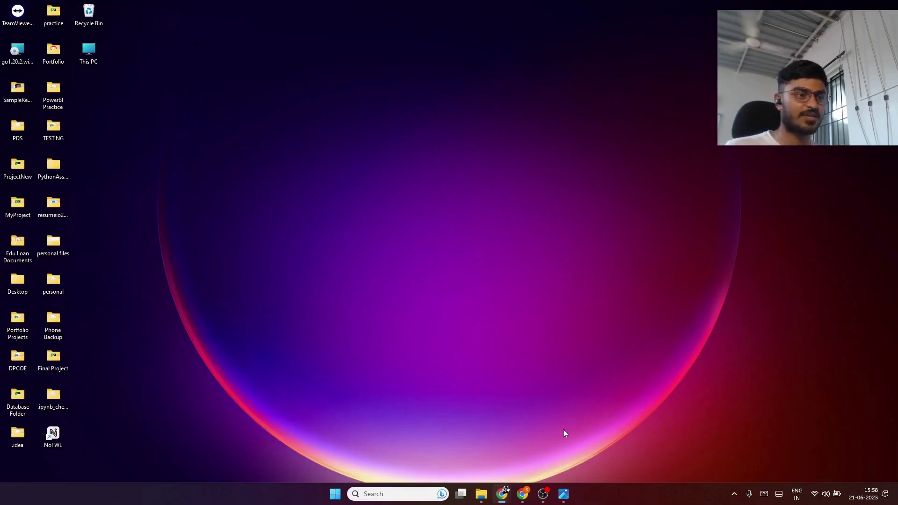